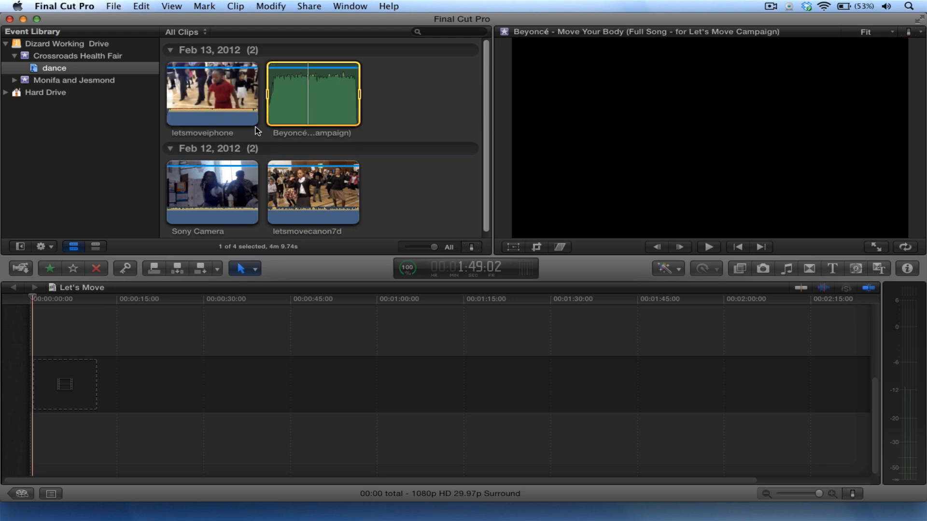
- Show the dance keyword collection of the Crossroads Health Fair event and select all four of its clips
left_click(77, 56)
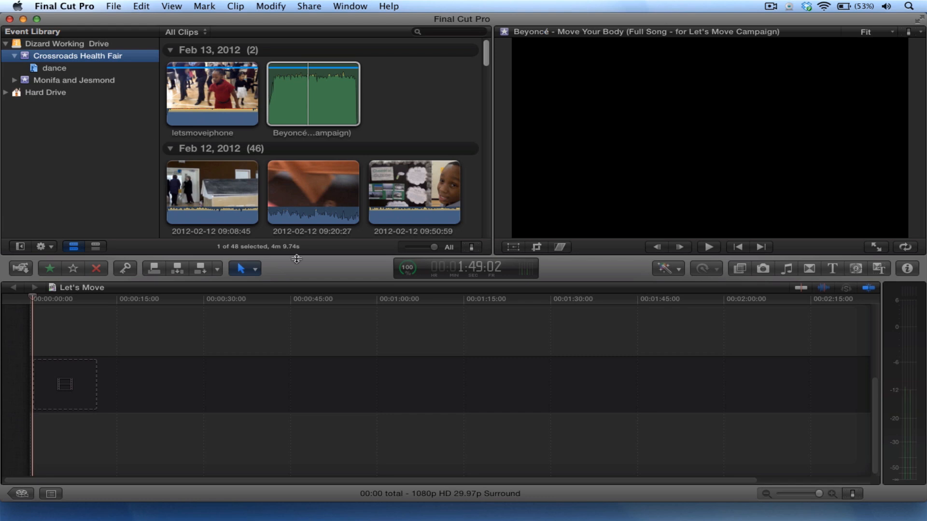
left_click(54, 67)
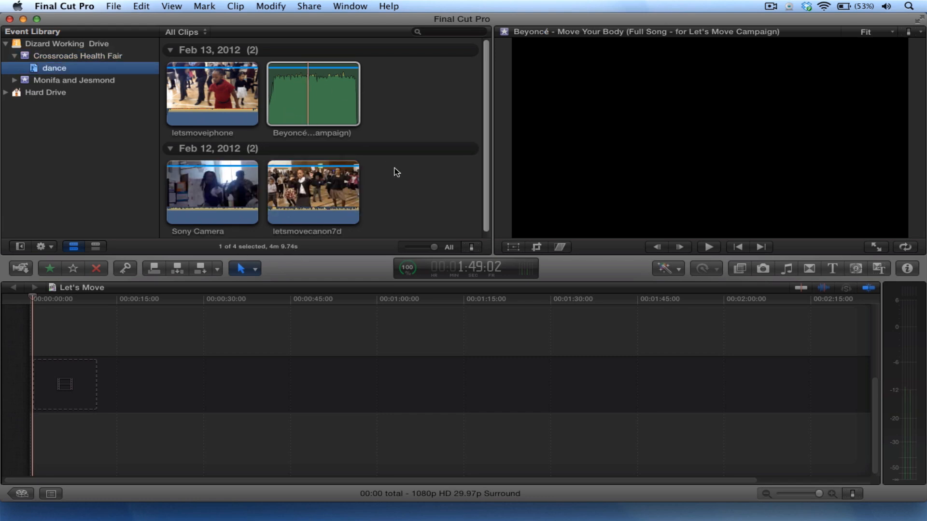
left_click_drag(417, 198, 174, 50)
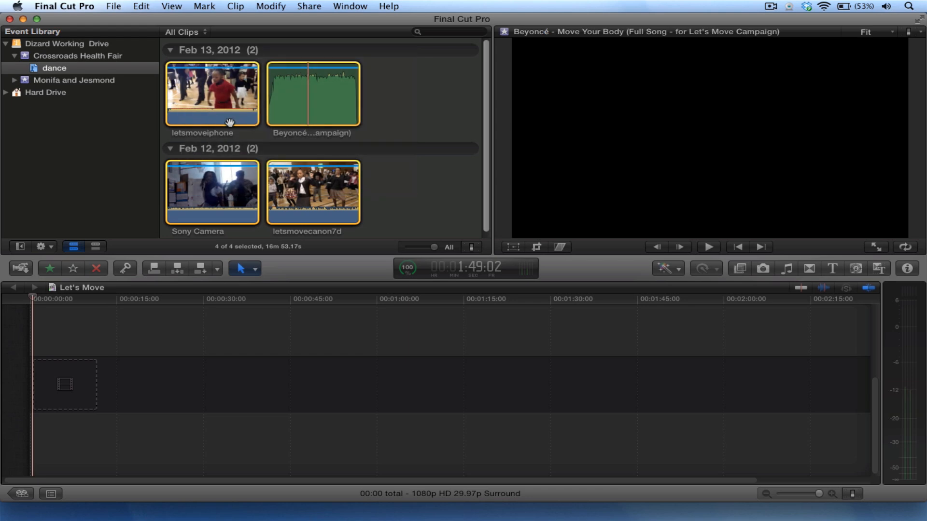
- Check the installed program version in the About window, then dismiss it
left_click(73, 6)
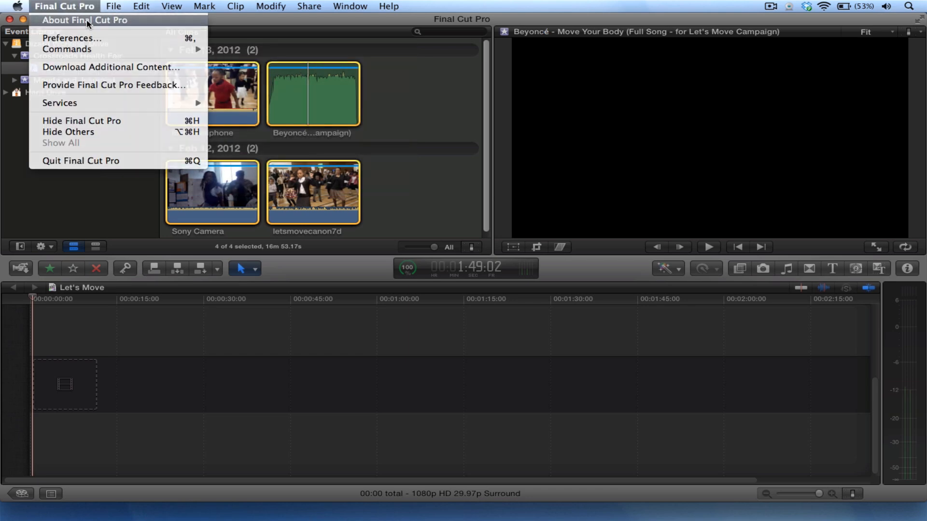
left_click(382, 36)
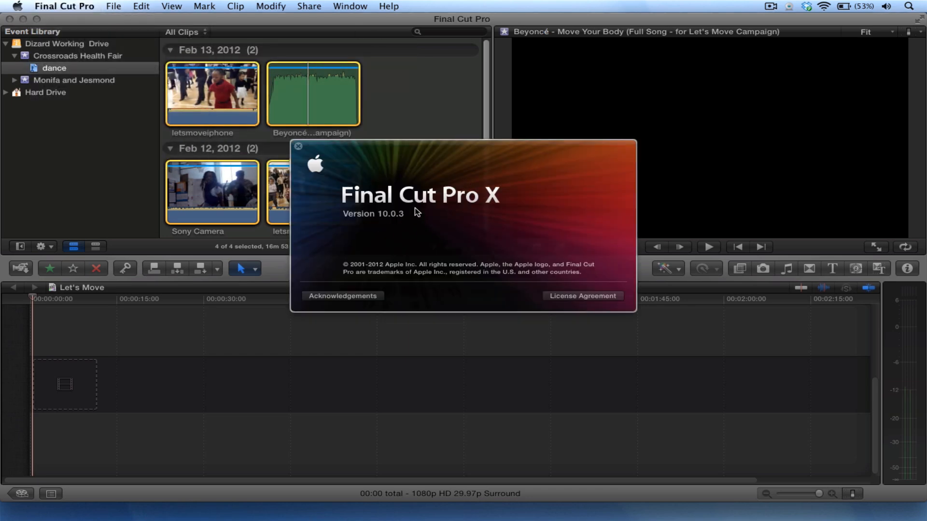
left_click(423, 93)
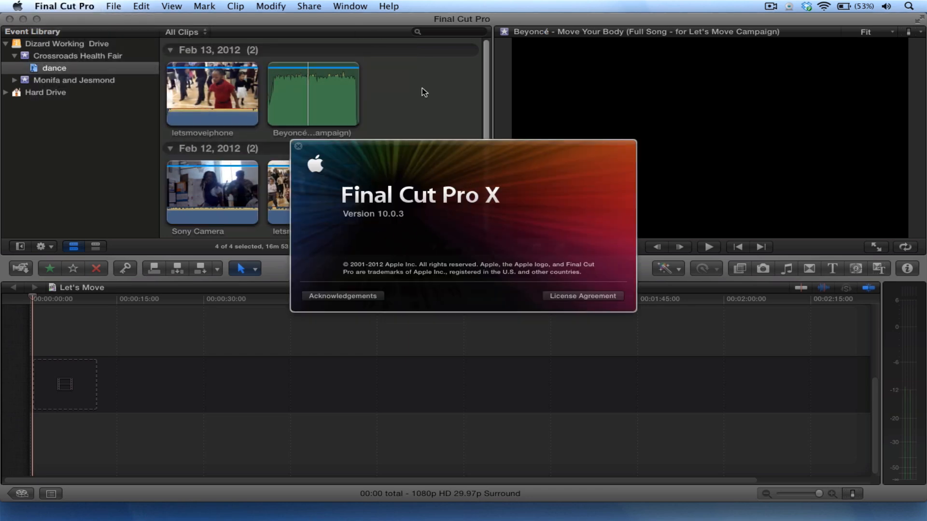
left_click(298, 147)
- Start a new multicam clip from all four dance clips, using custom settings with Angle Assembly on Automatic
left_click_drag(430, 202, 169, 57)
right_click(202, 117)
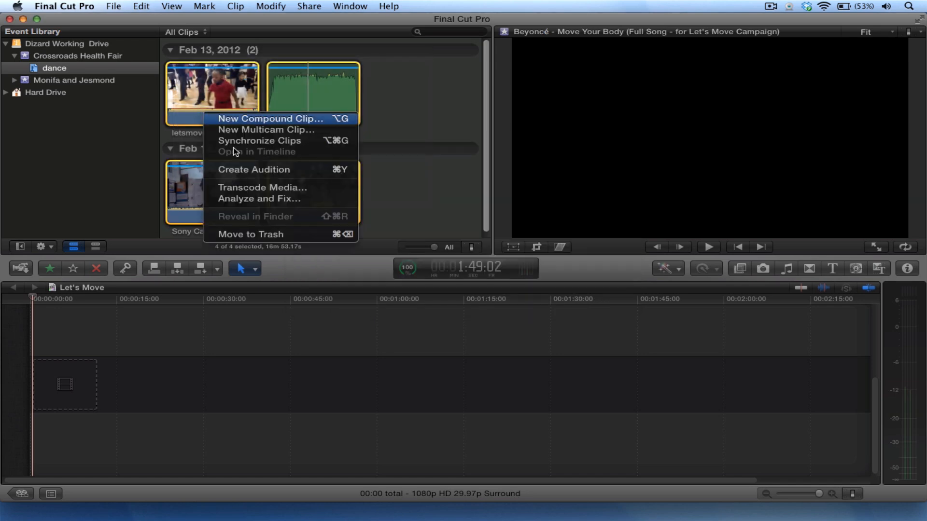
left_click(239, 136)
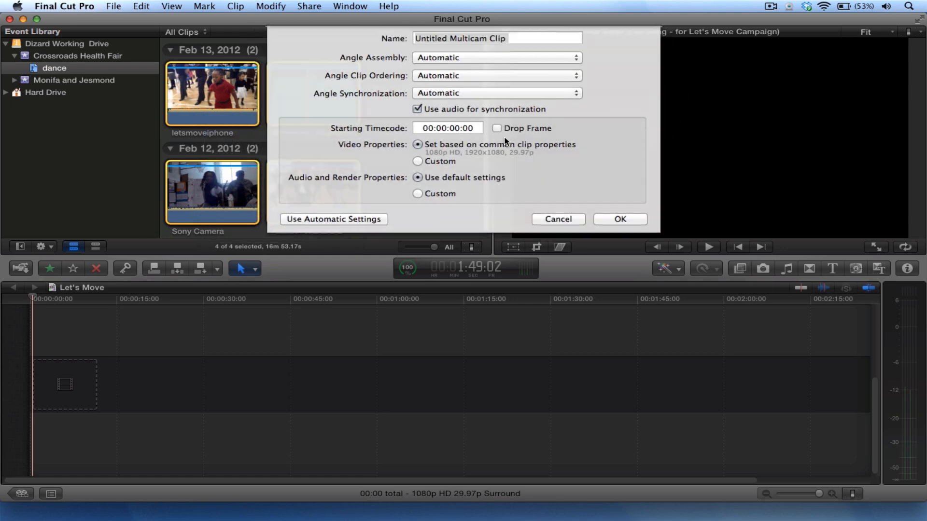
left_click(355, 221)
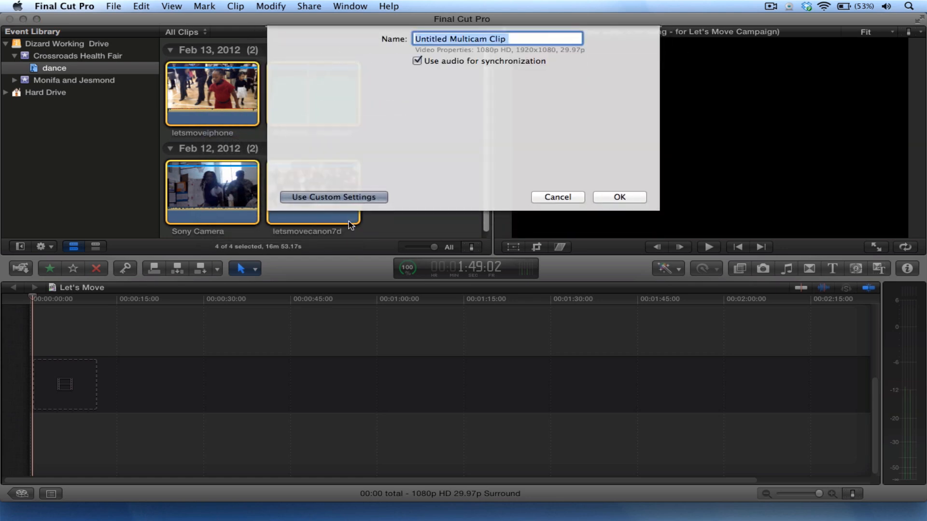
left_click(357, 83)
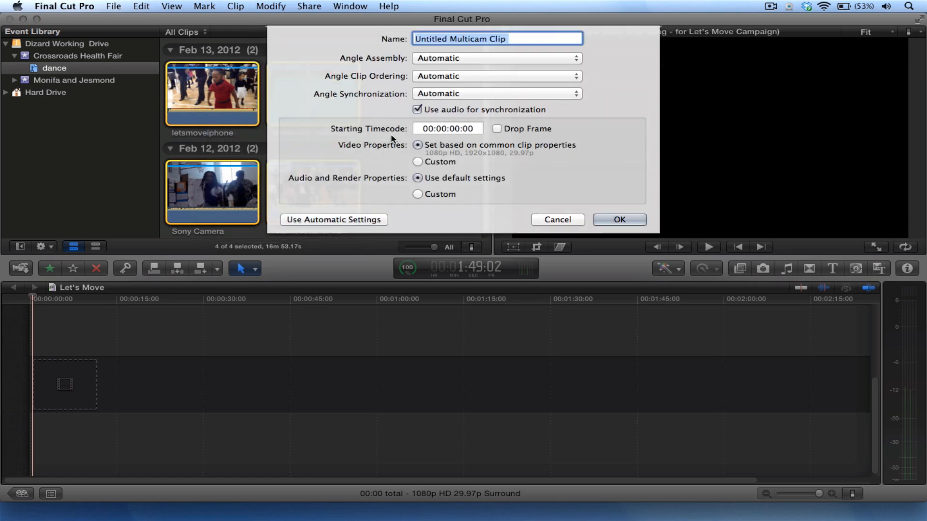
left_click(429, 57)
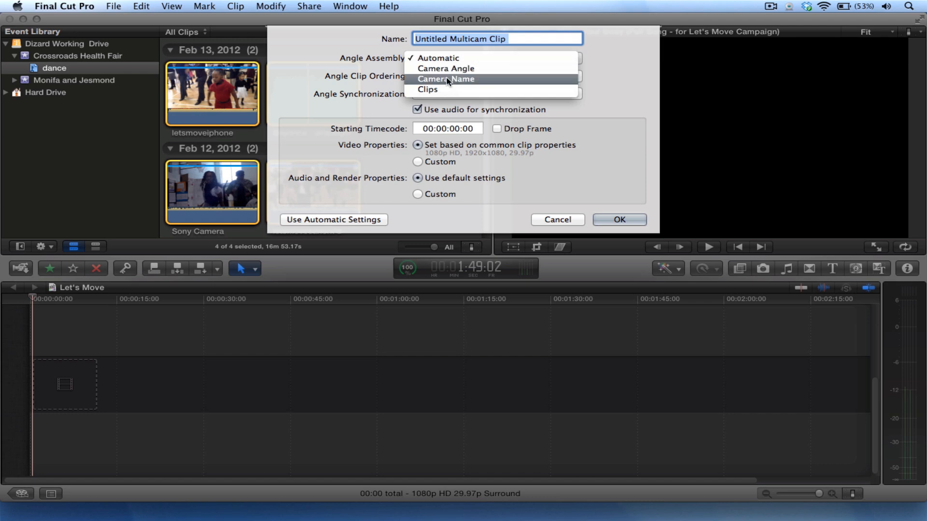
left_click(489, 47)
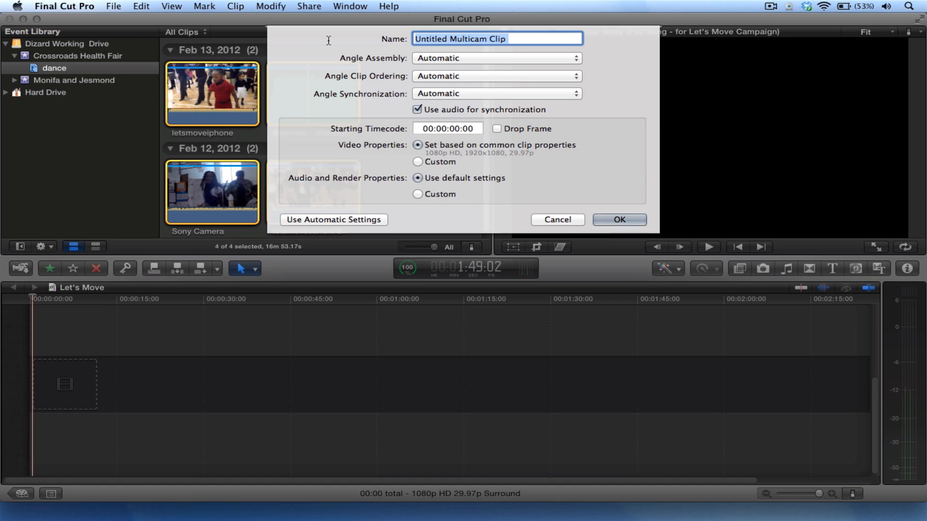
- Name the multicam clip Dizard Multiclip and create it with audio used for synchronization
type("Dizard Multic")
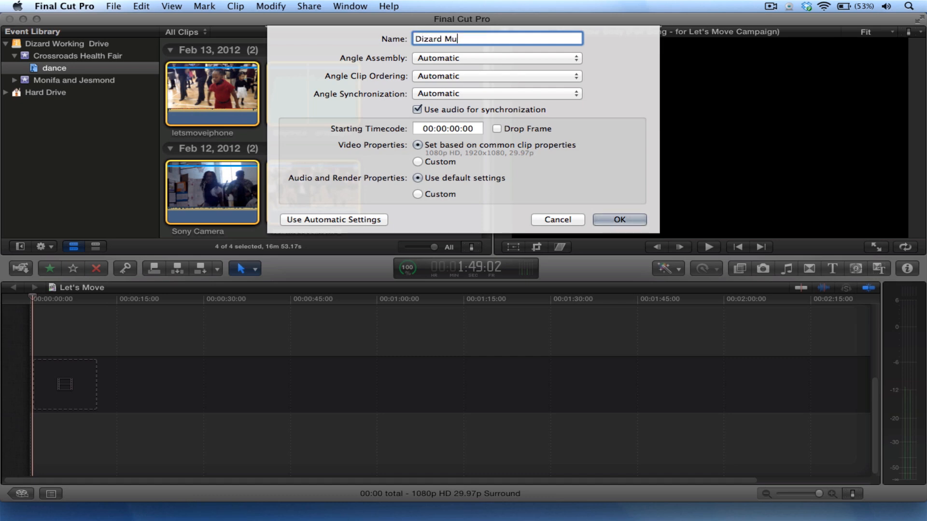
type("lip")
left_click(610, 220)
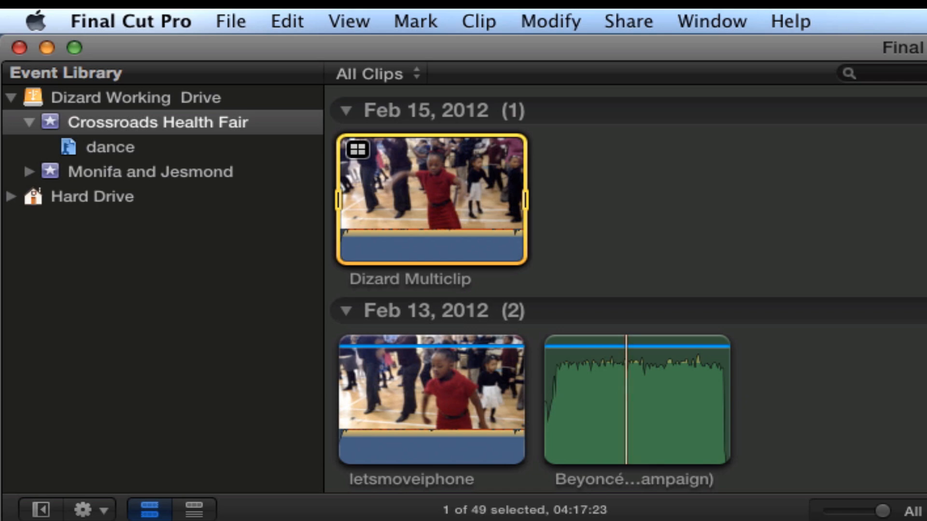
- Assign the keyword dance to the Dizard Multiclip in the Crossroads Health Fair event
scroll(625, 289, "down", 10)
scroll(626, 288, "up", 10)
left_click(93, 147)
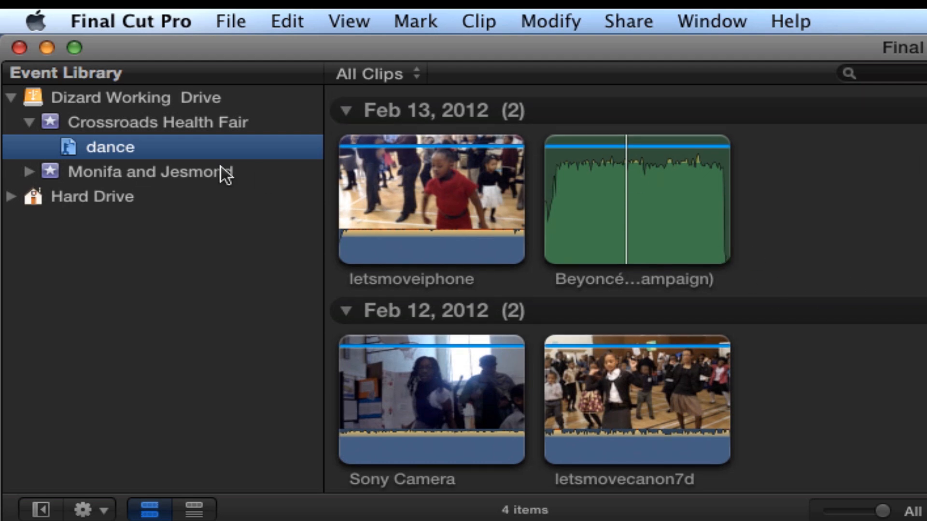
left_click(152, 122)
left_click(482, 207)
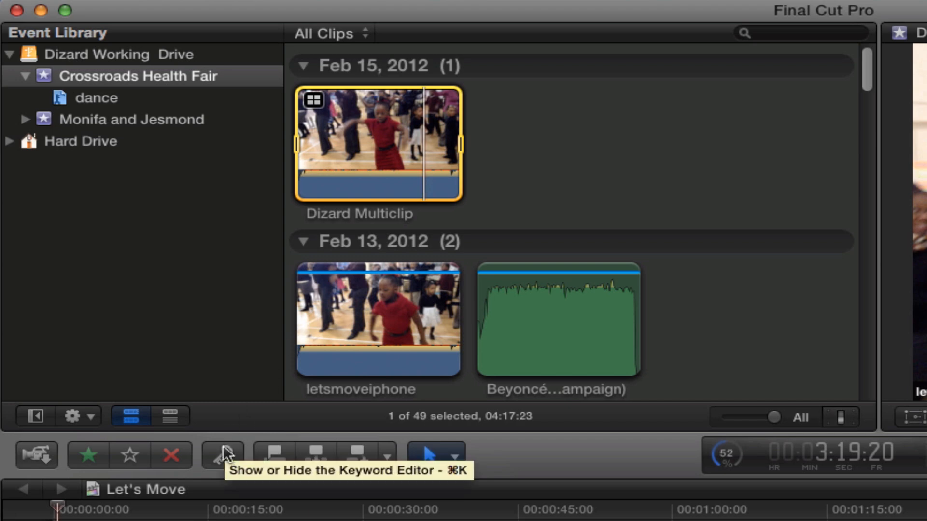
left_click(222, 456)
type("dance")
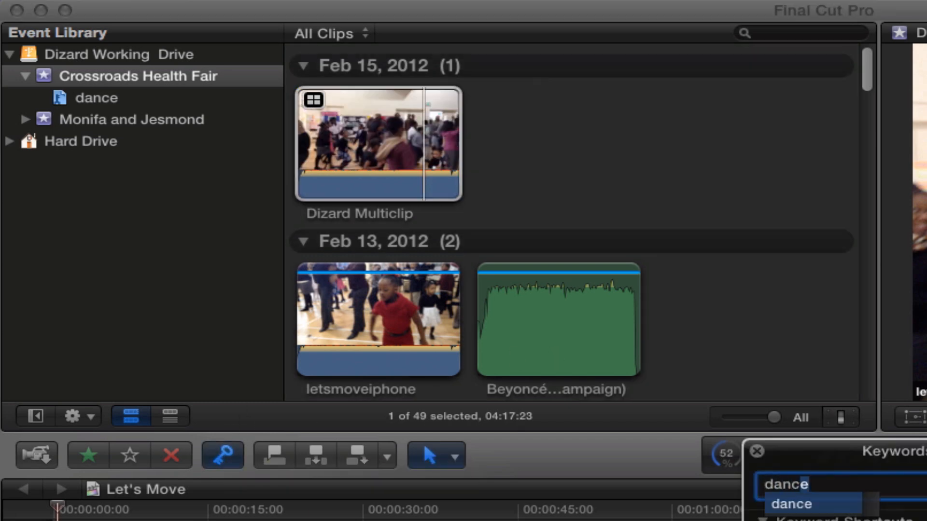
key("Return")
- Show the dance keyword collection in the browser and close the keyword editor
left_click(99, 103)
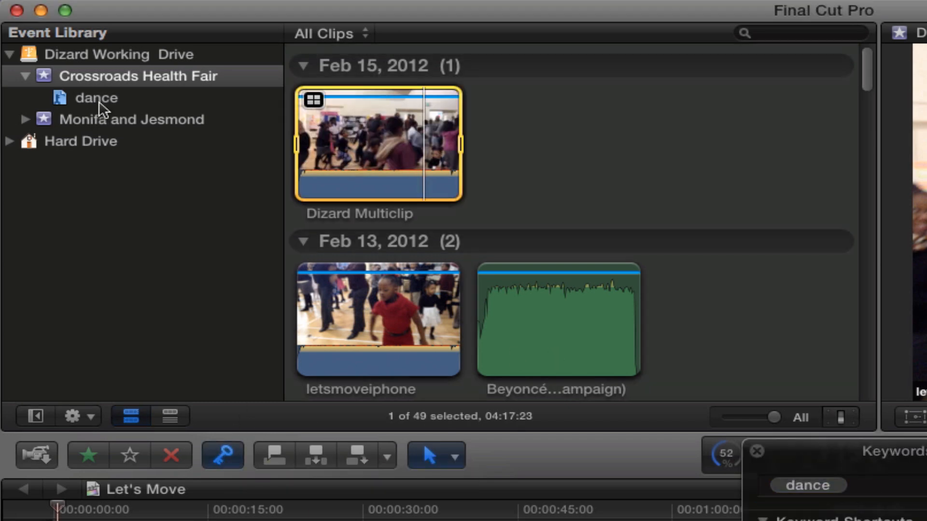
left_click(99, 102)
left_click(758, 451)
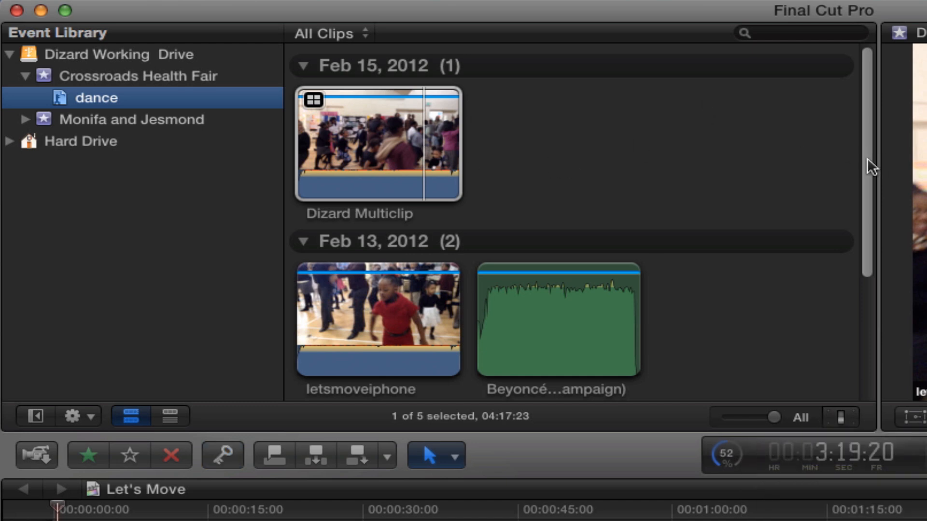
- Open the Dizard Multiclip in the Angle Editor and view all its angles, including the song track
left_click_drag(868, 161, 827, 37)
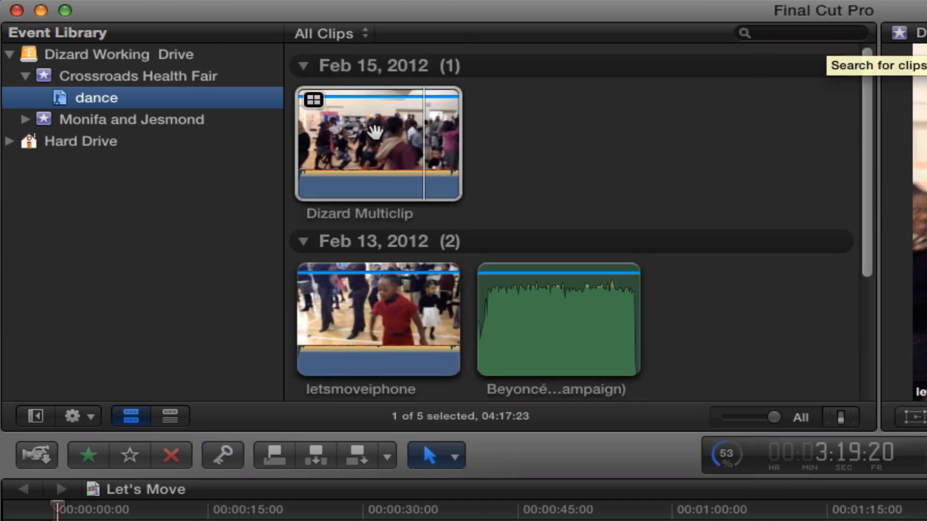
left_click(354, 142)
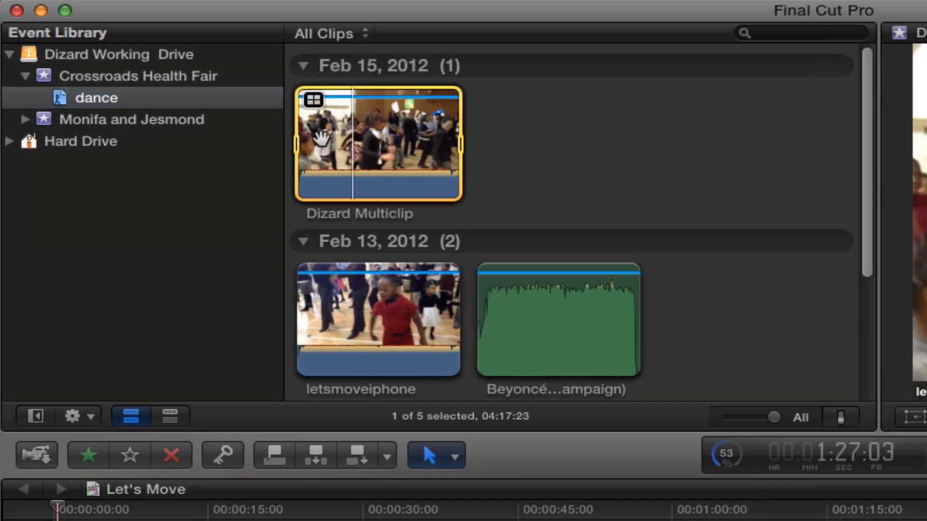
double_click(354, 142)
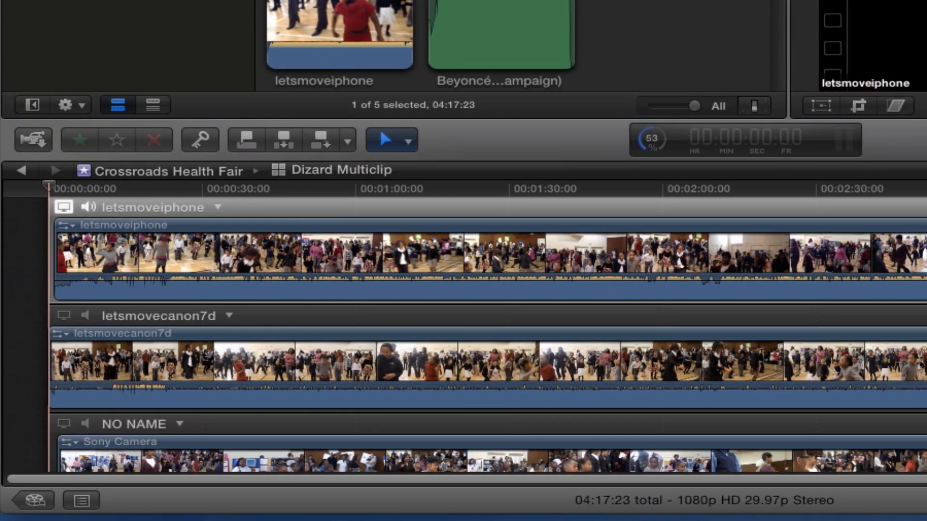
scroll(486, 331, "down", 5)
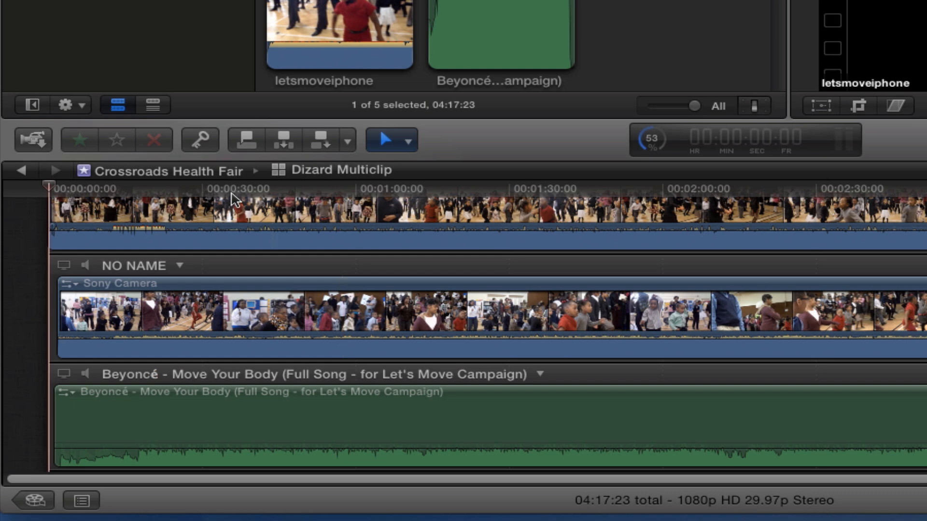
- Play the multicam clip from shortly after its 30-second mark, then return to the Let's Move timeline
left_click(232, 193)
key("space")
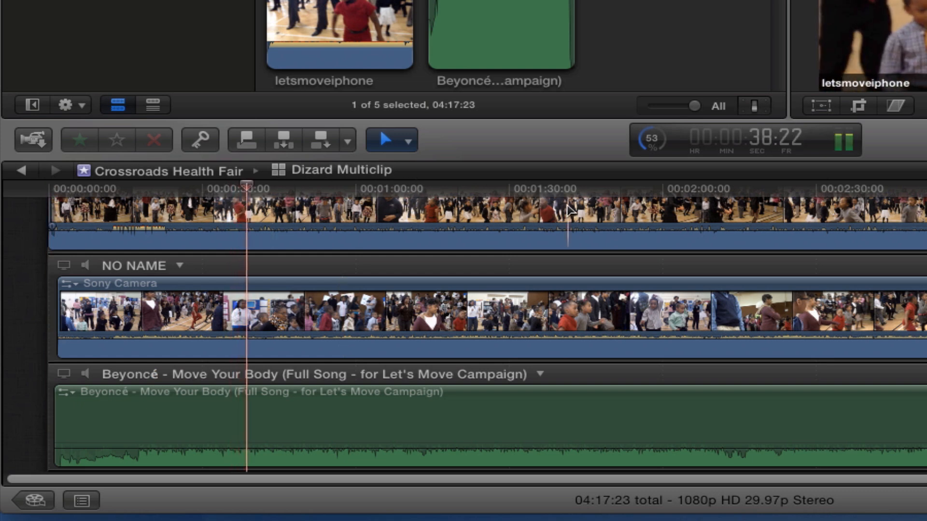
key("space")
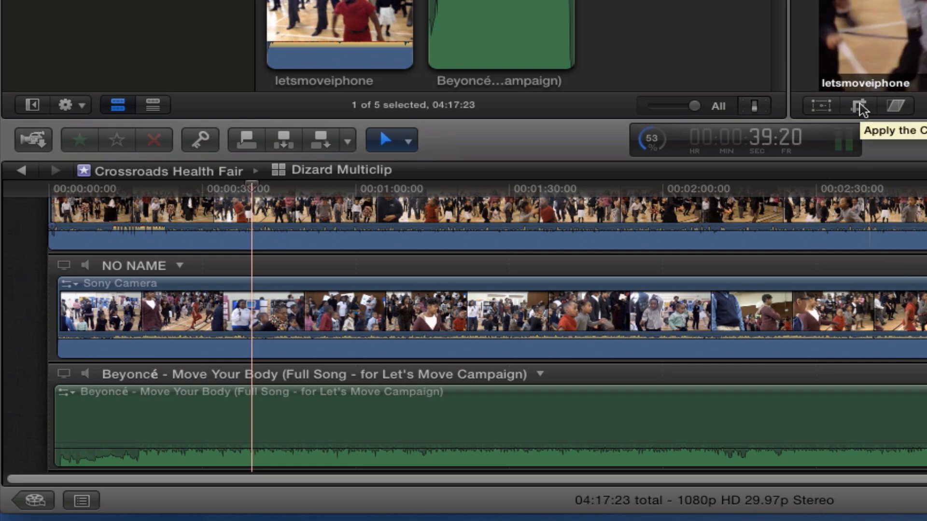
left_click(827, 217)
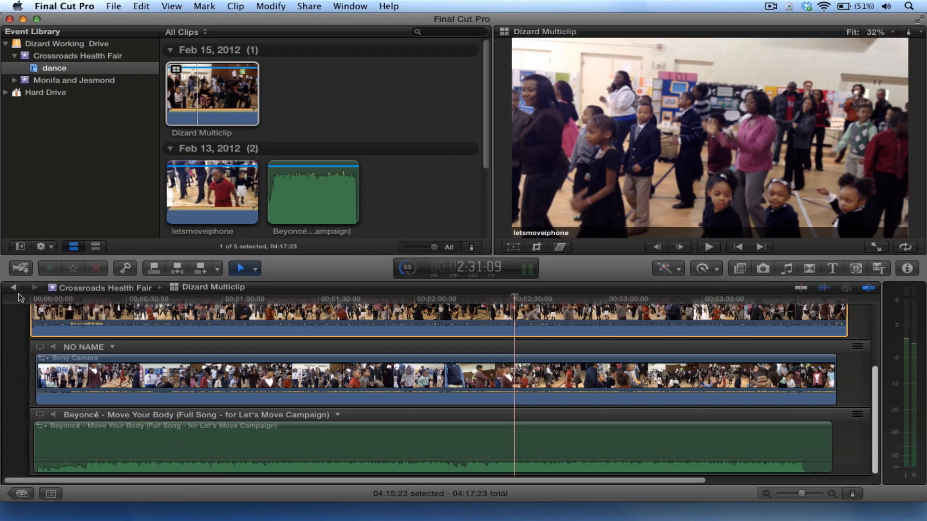
left_click(20, 195)
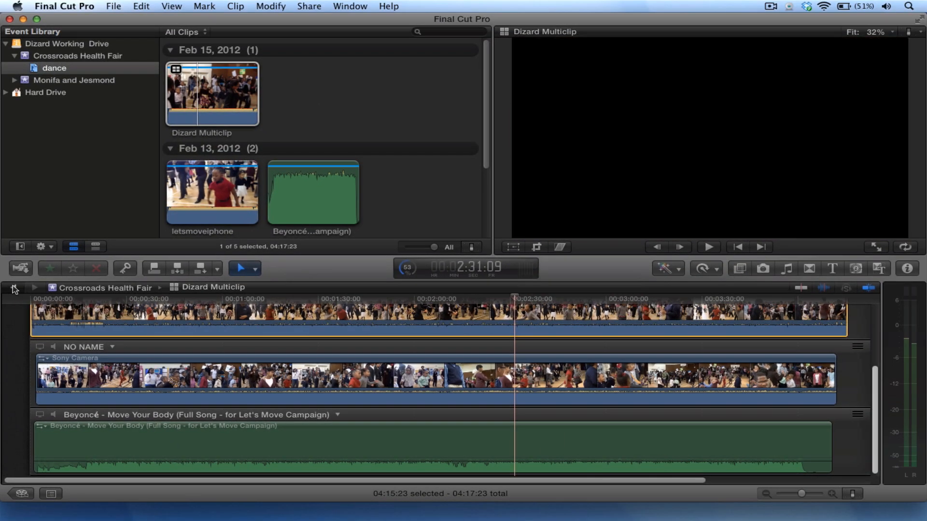
- Display the Angle Viewer for the Dizard Multiclip and enlarge it by hiding the Event Library and narrowing the clip browser
left_click(212, 72)
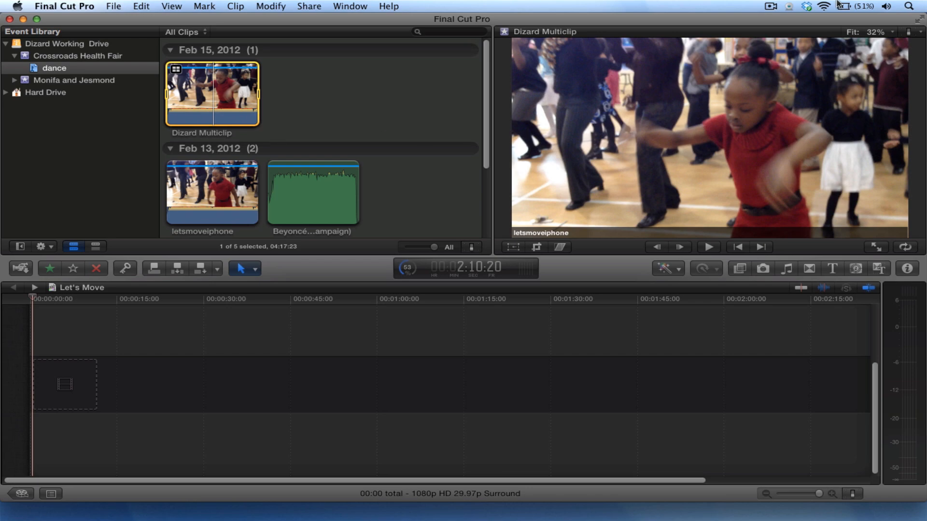
left_click(909, 33)
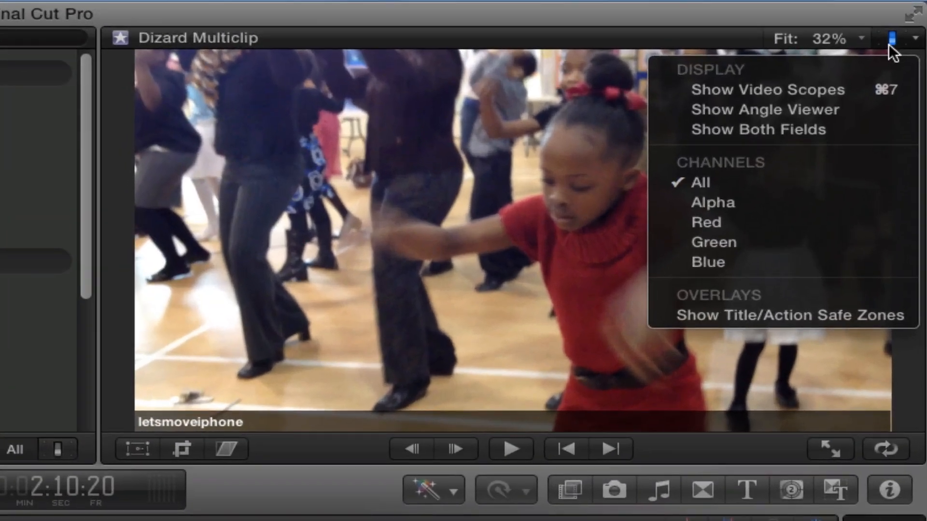
left_click(846, 109)
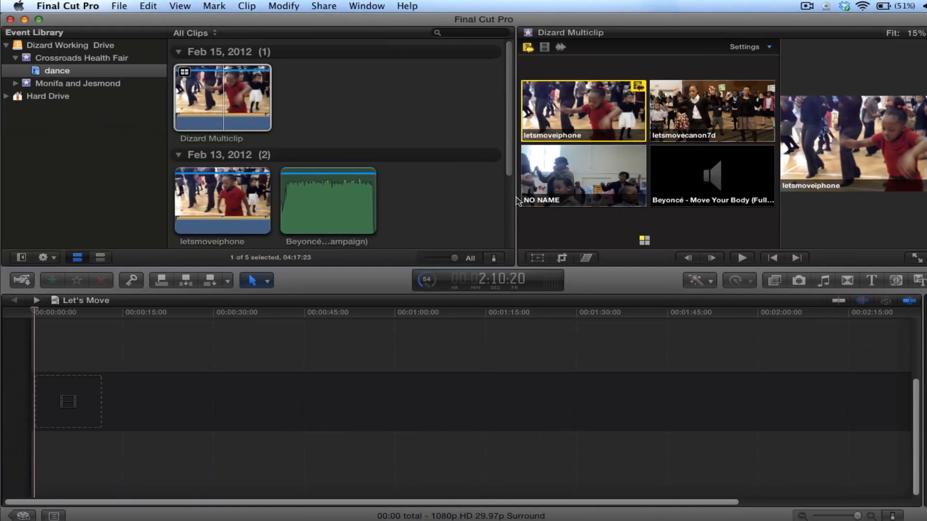
left_click(21, 257)
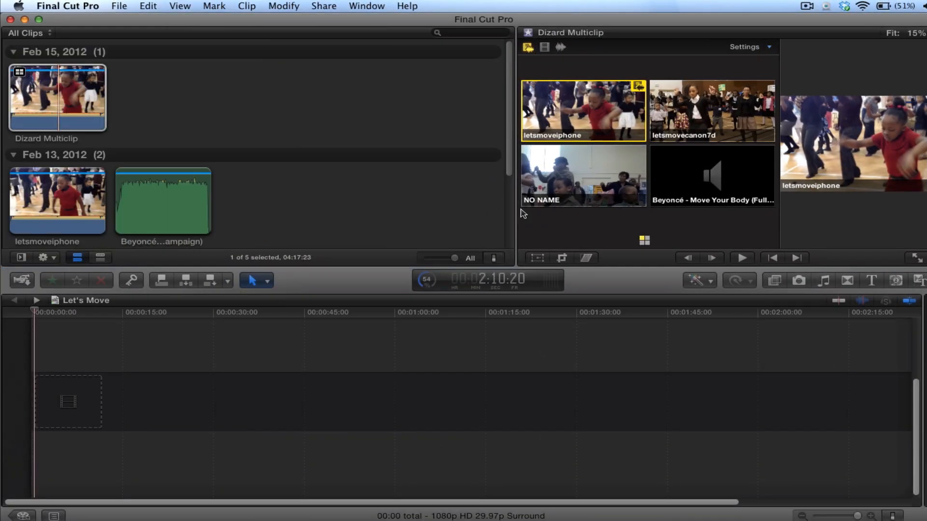
left_click_drag(513, 206, 267, 189)
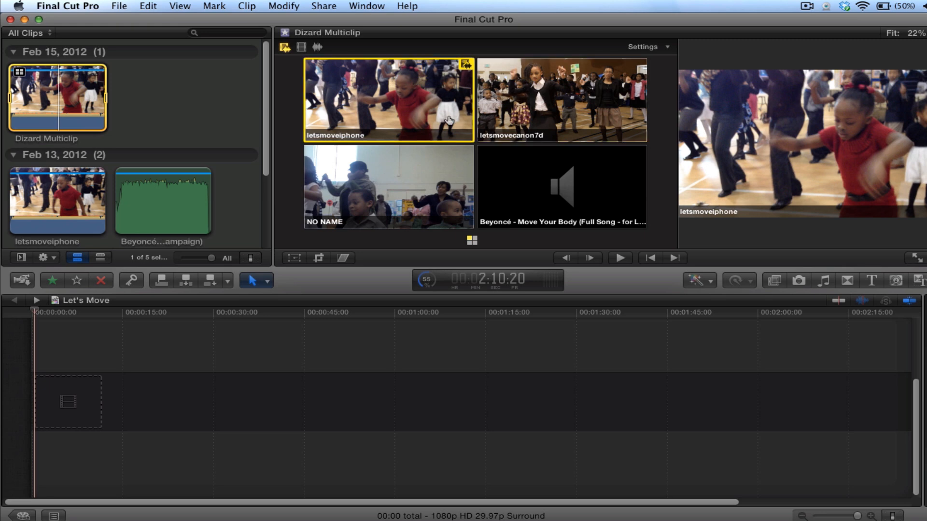
- Enable video-only switching in the Angle Viewer and switch the multicam clip's video to the Beyoncé song angle
left_click(372, 102)
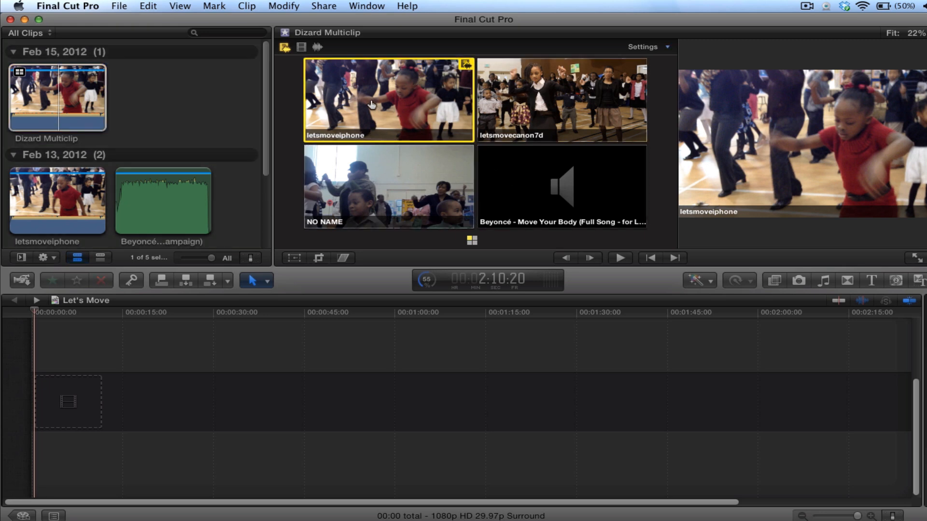
left_click(301, 48)
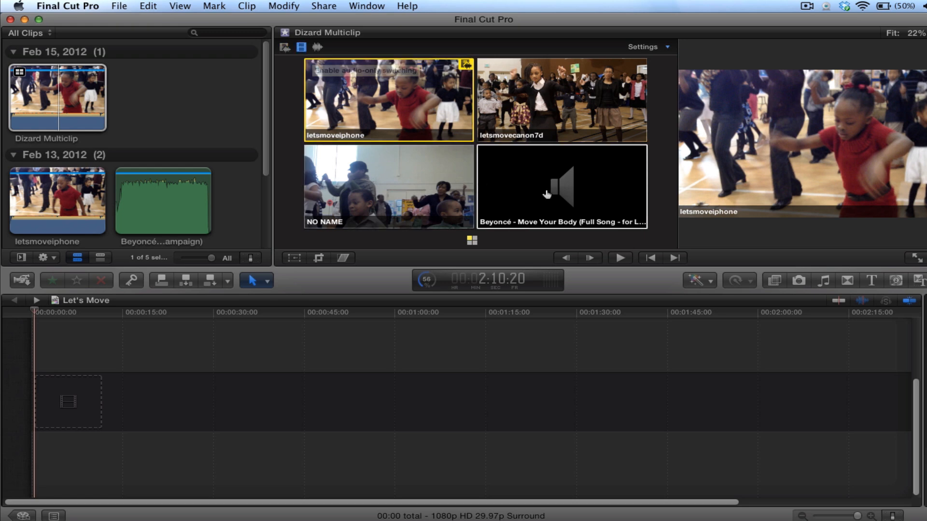
left_click(547, 194)
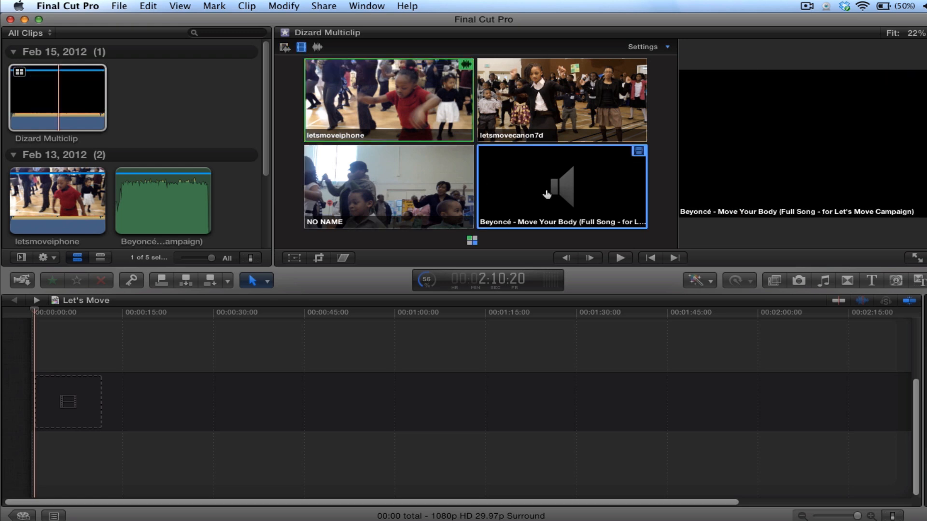
- Set the Dizard Multiclip's audio to the Beyoncé song angle and its video to the letsmoveiphone angle
left_click(285, 47)
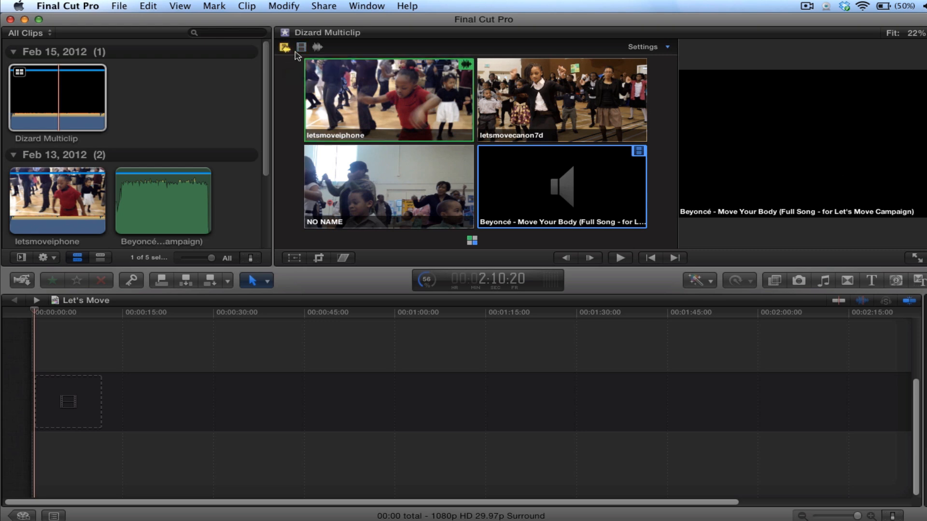
left_click(354, 105)
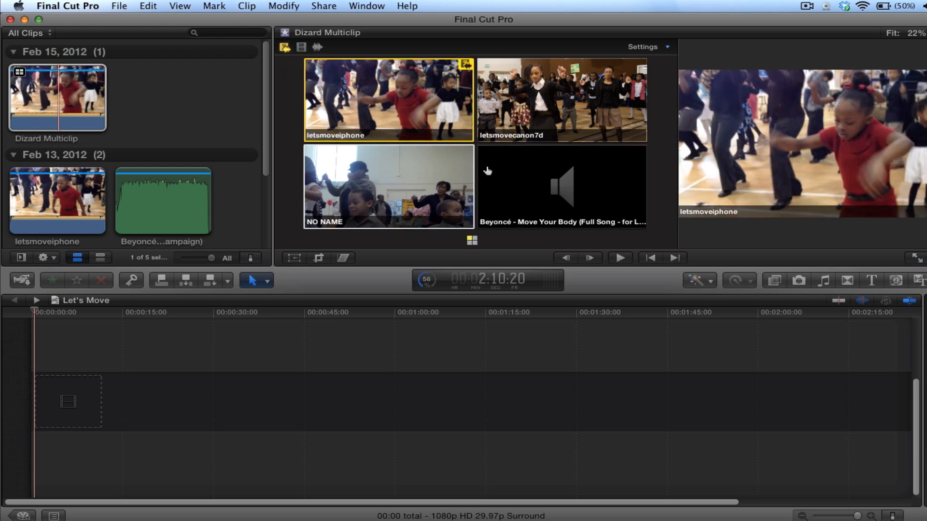
left_click(511, 178)
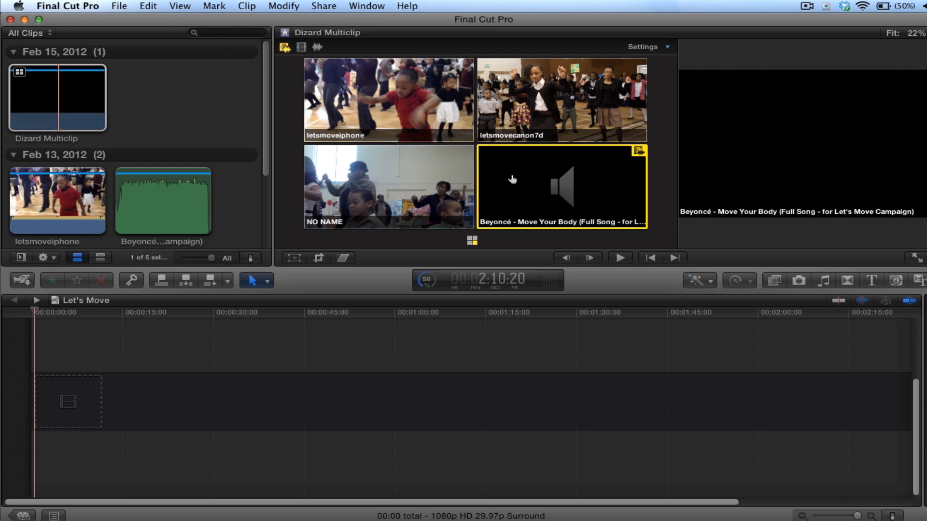
left_click(302, 48)
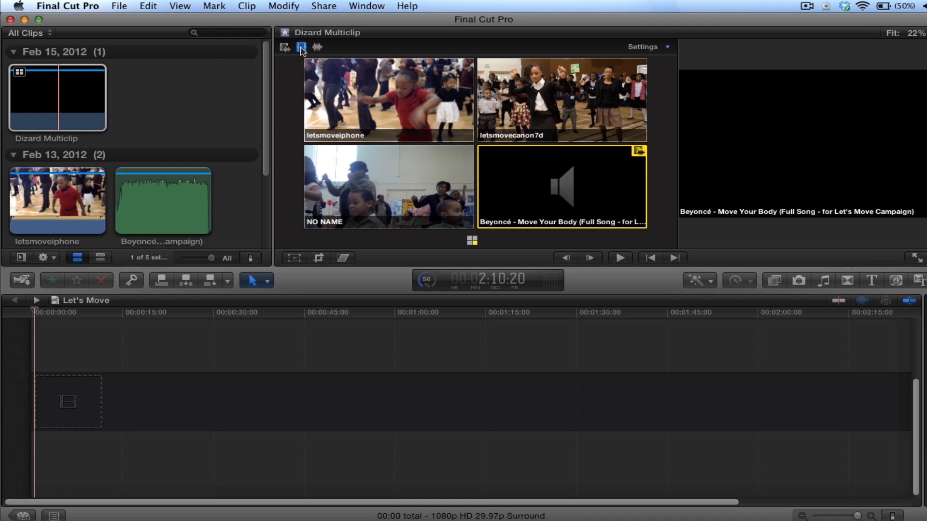
left_click(346, 88)
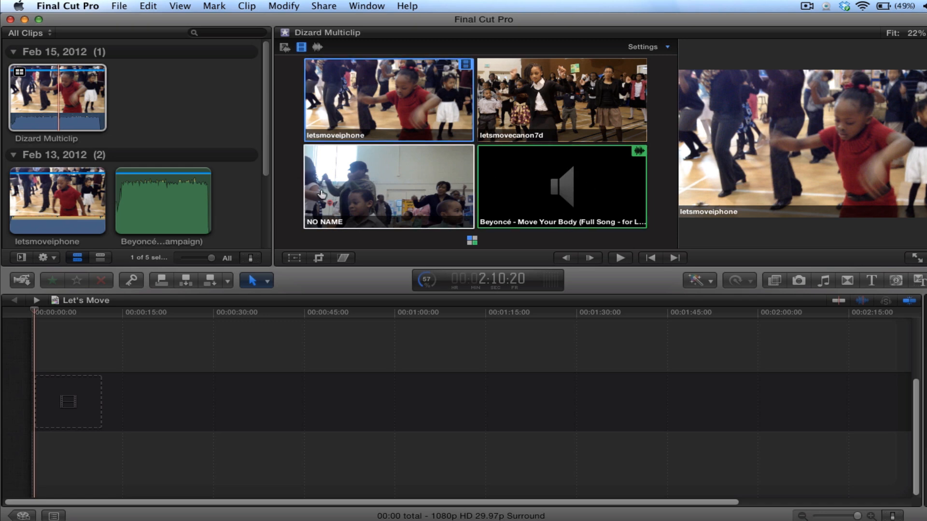
- Append the Dizard Multiclip to the Let's Move timeline and fit the whole clip in view
left_click(59, 104)
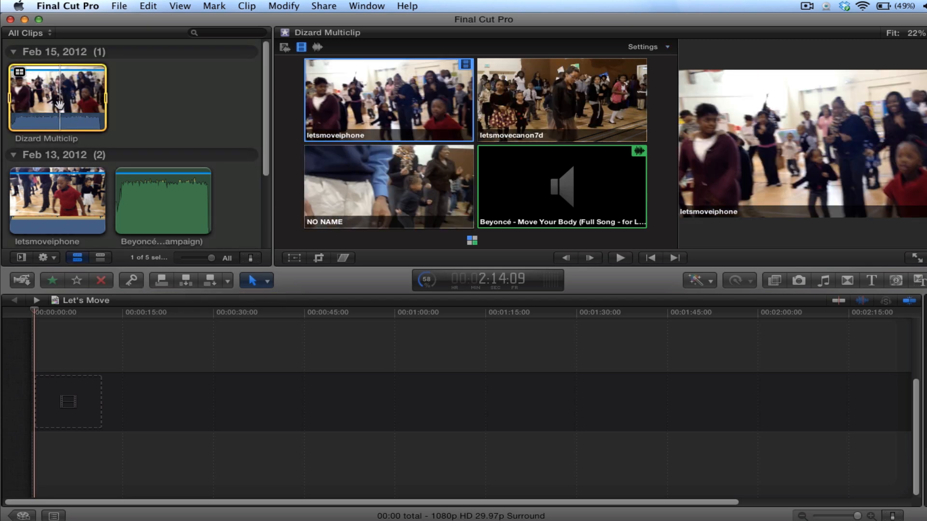
key("e")
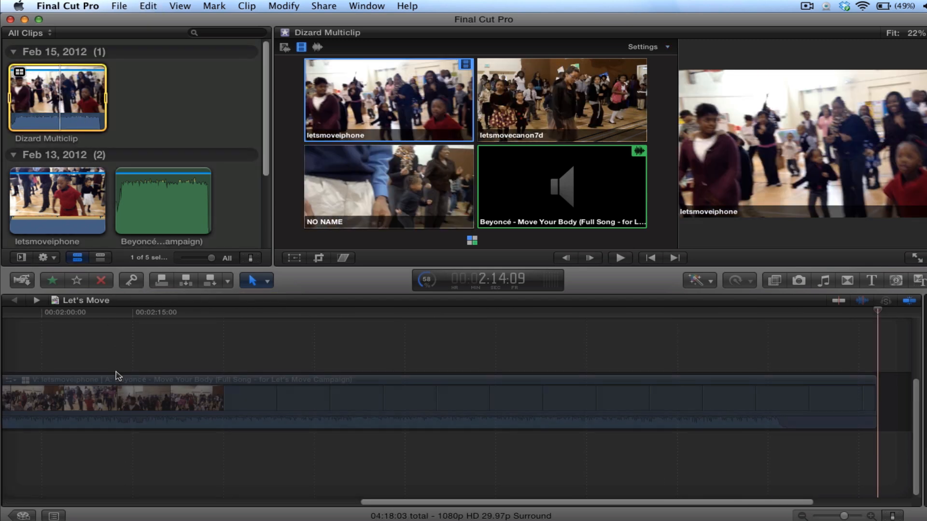
left_click(75, 315)
key("shift+z")
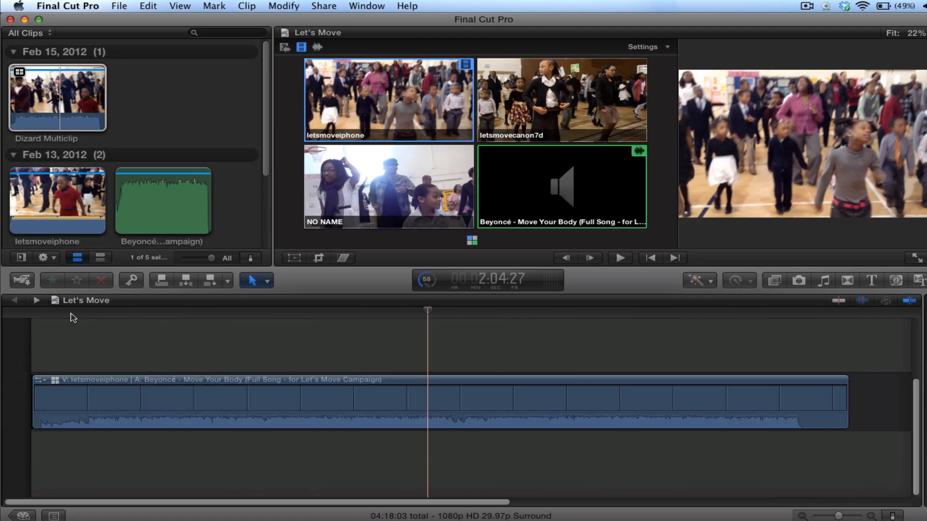
- Switch the timeline clip's video to letsmovecanon7d from its start, and narrow the Angle Viewer slightly to enlarge the main viewer
left_click(33, 313)
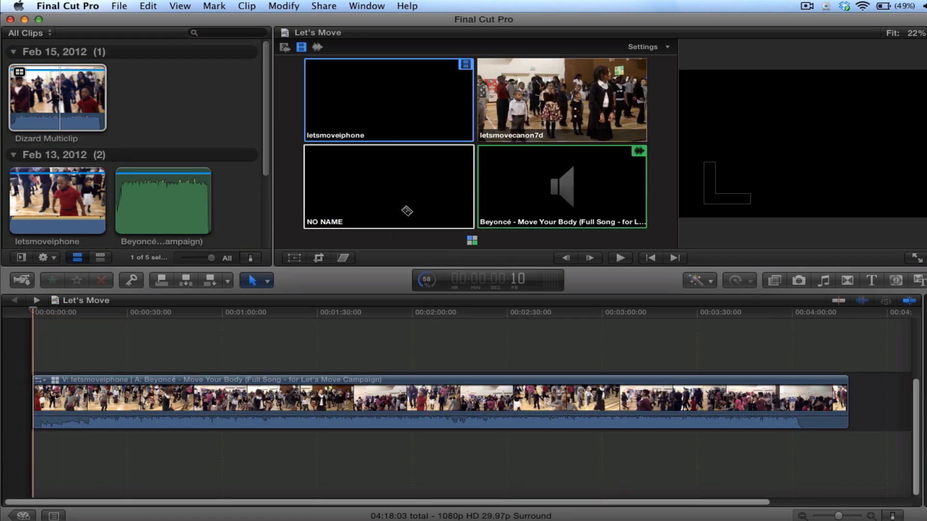
left_click(546, 98)
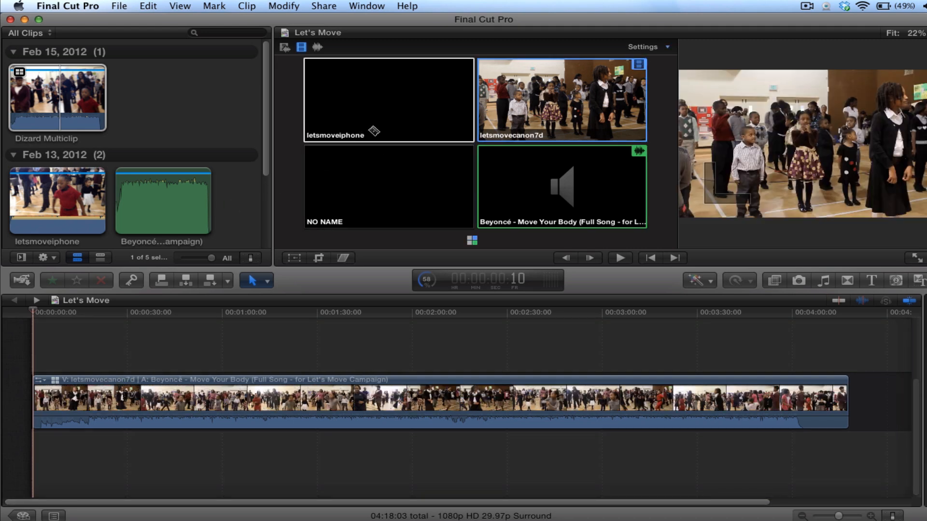
left_click_drag(677, 239, 644, 240)
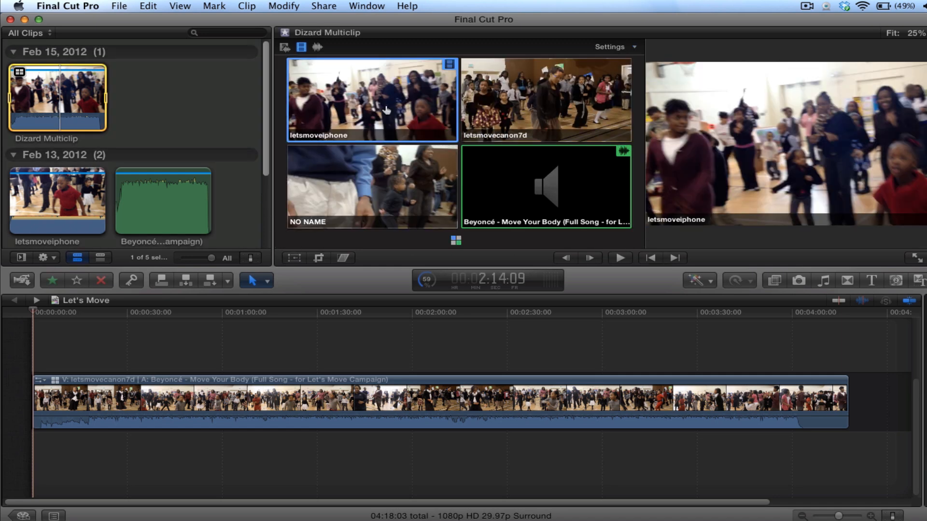
- Switch the browser's Dizard Multiclip to the letsmovecanon7d video angle, play it, and change to NO NAME during playback
left_click(509, 107)
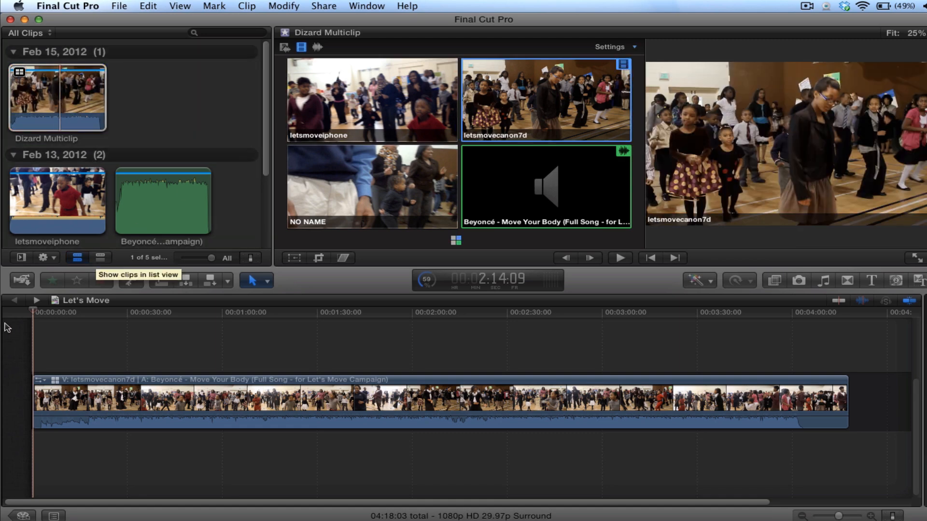
key("space")
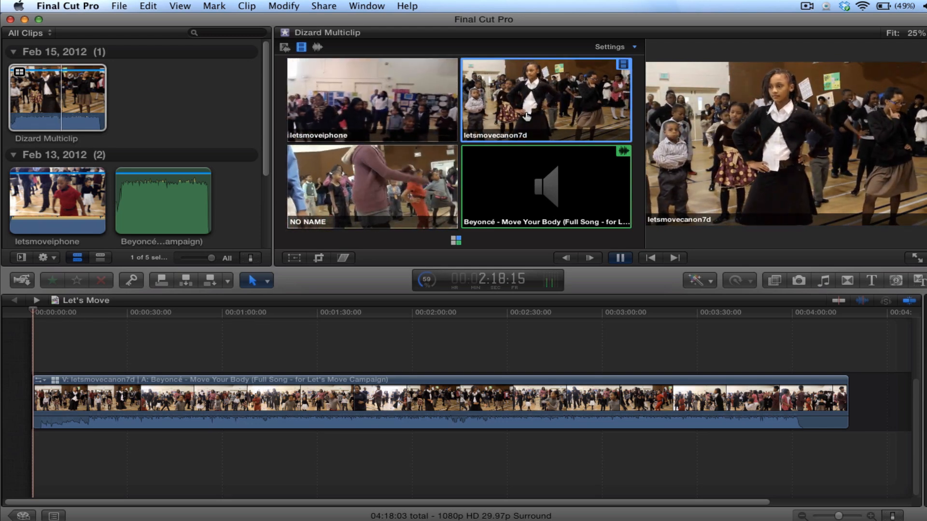
left_click(395, 183)
key("space")
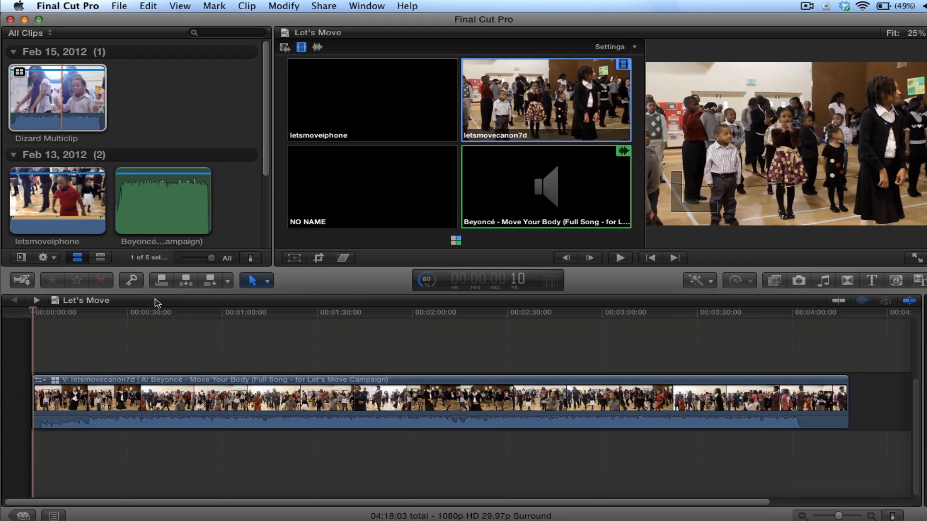
- Play the Let's Move timeline from its start, cutting live between the three camera angles until about 32 seconds, and turn off dropped-frame warnings
key("space")
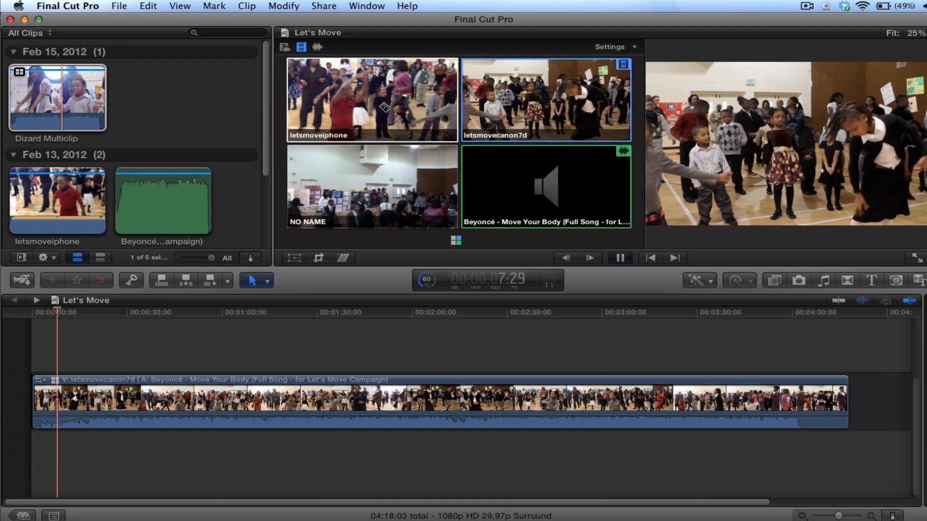
left_click(425, 111)
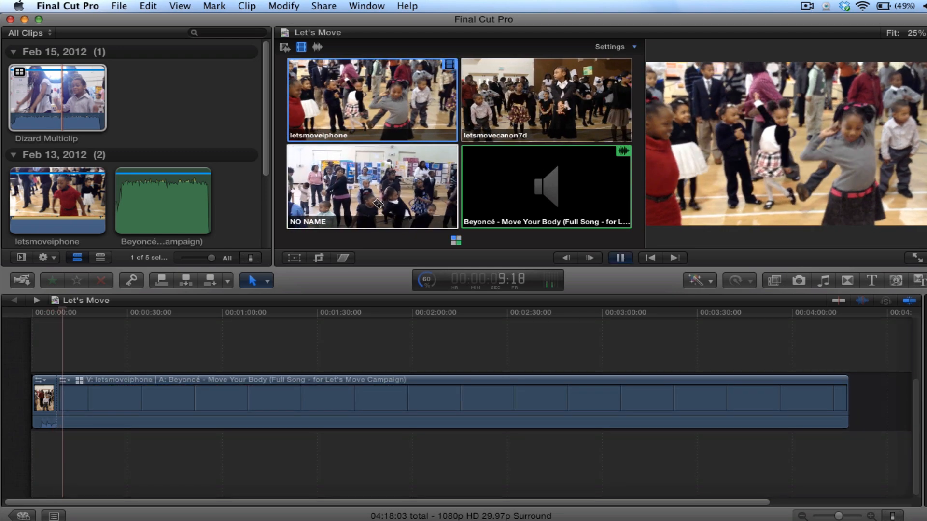
left_click(378, 204)
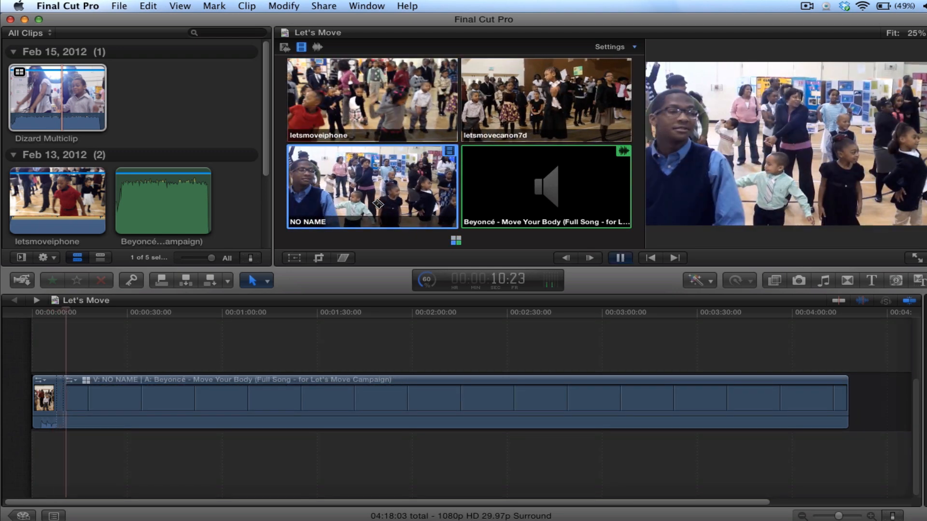
left_click(506, 97)
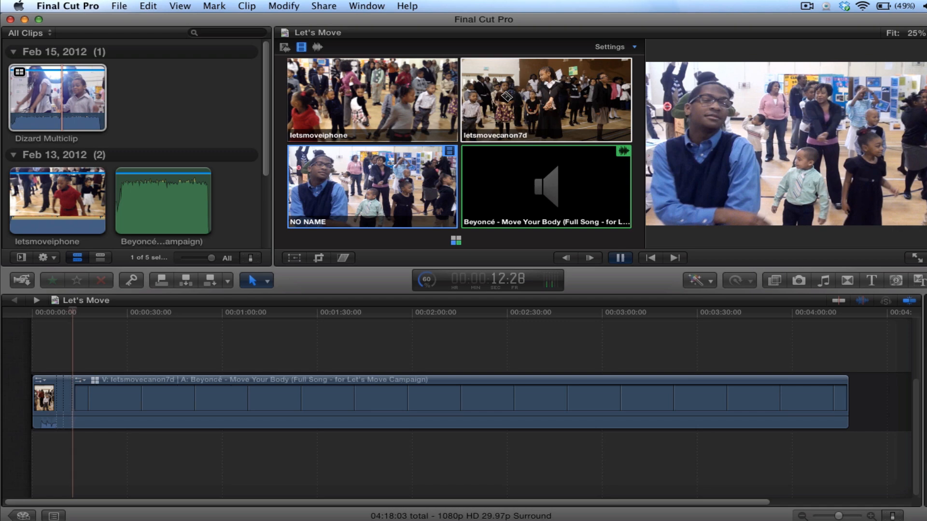
left_click(395, 98)
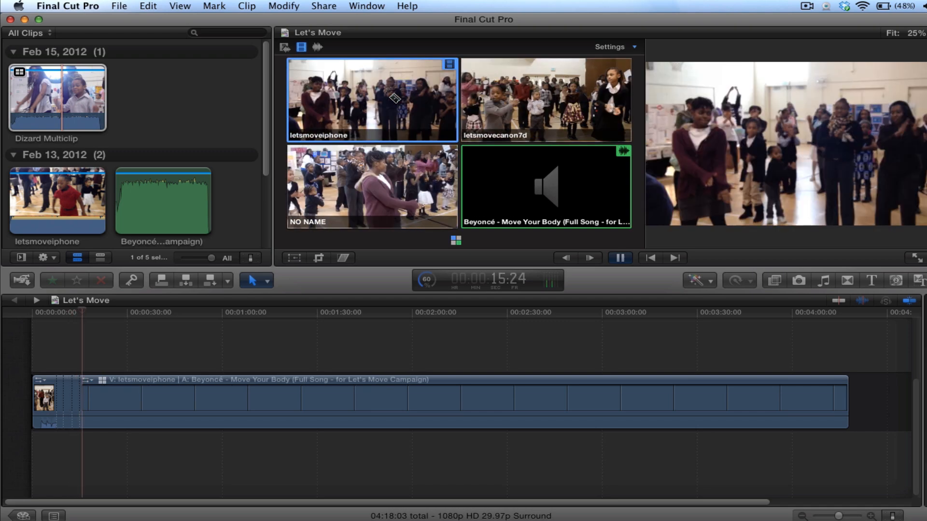
left_click(392, 177)
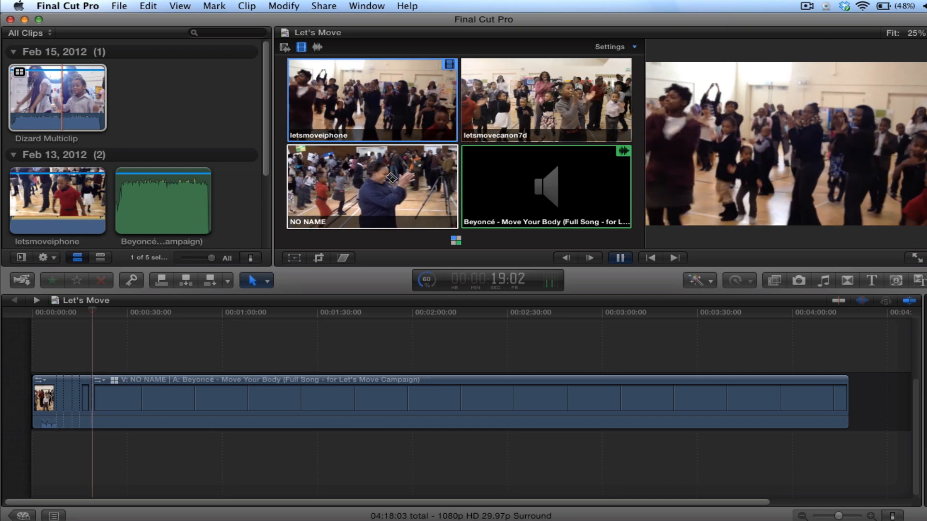
left_click(533, 100)
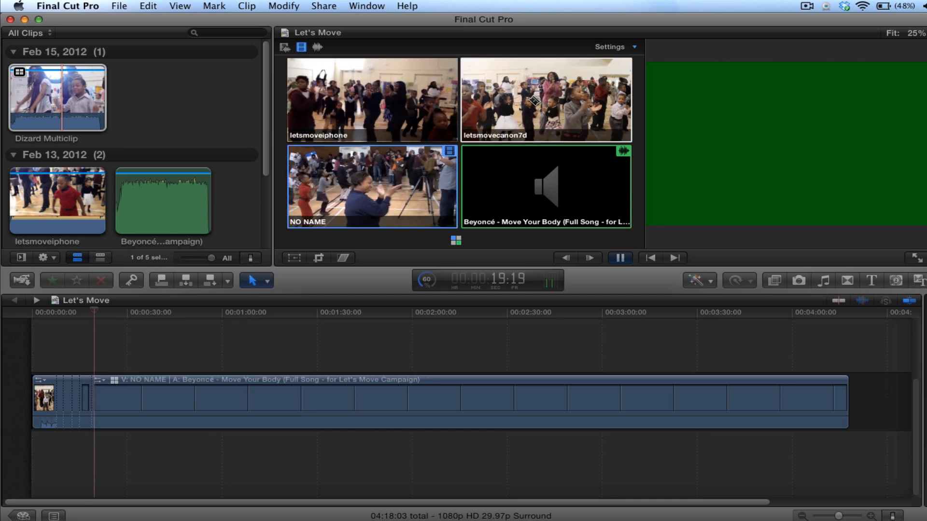
left_click(394, 173)
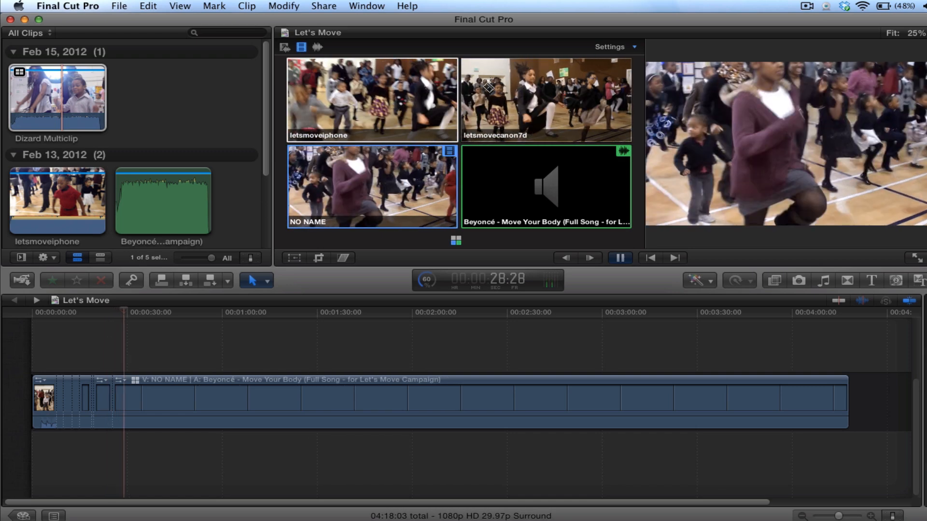
left_click(505, 87)
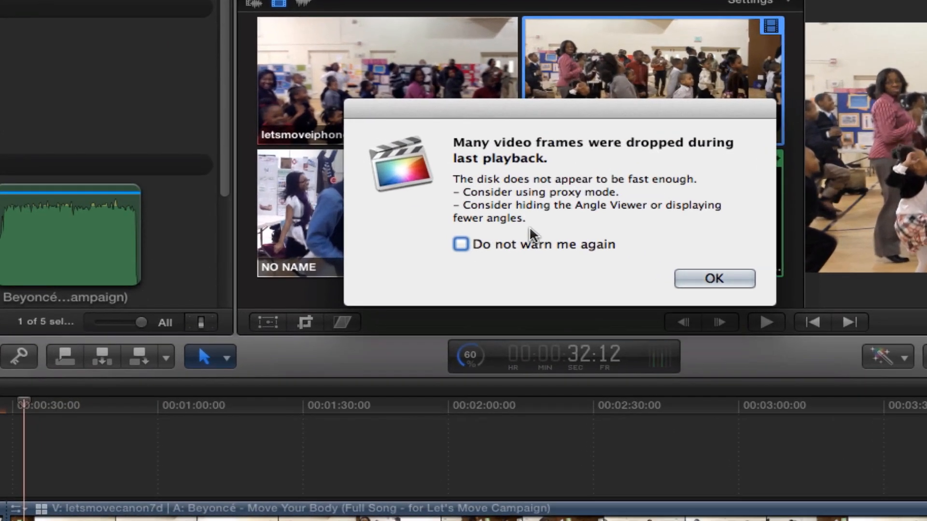
left_click(461, 245)
left_click(715, 279)
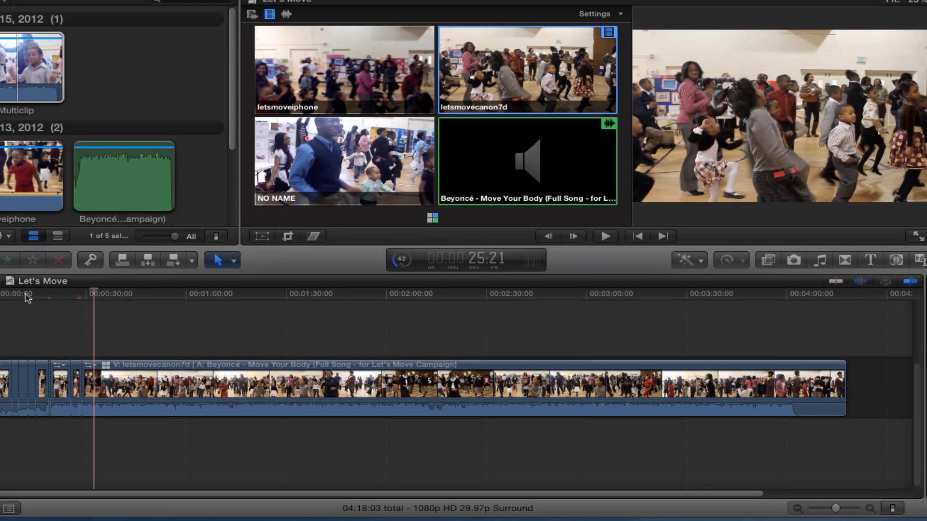
- Scrub through the angle cuts in the first 30 seconds of the Let's Move timeline
left_click(12, 294)
left_click_drag(15, 295, 63, 312)
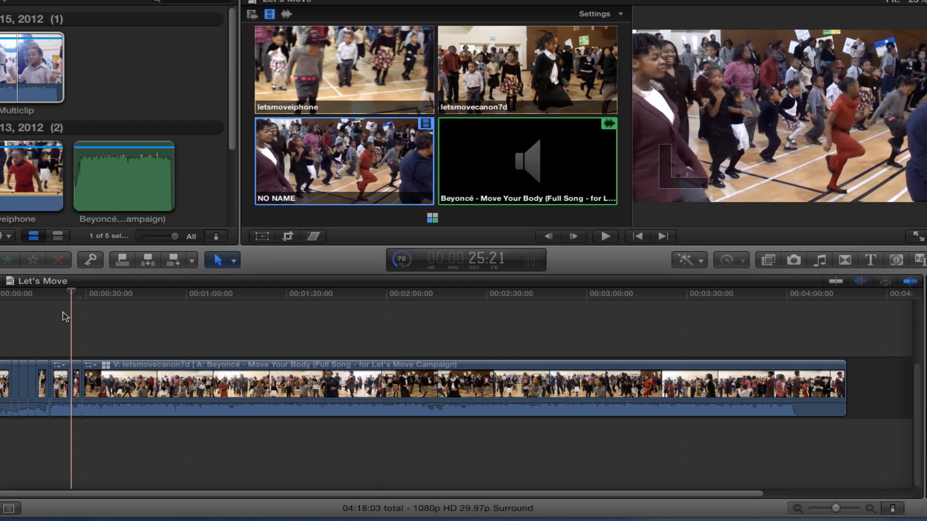
left_click(11, 295)
- Play the Let's Move timeline from about 1:15, cutting live between the three camera angles until about 1:46, and dismiss the dropped-frame warning
left_click_drag(17, 298, 236, 296)
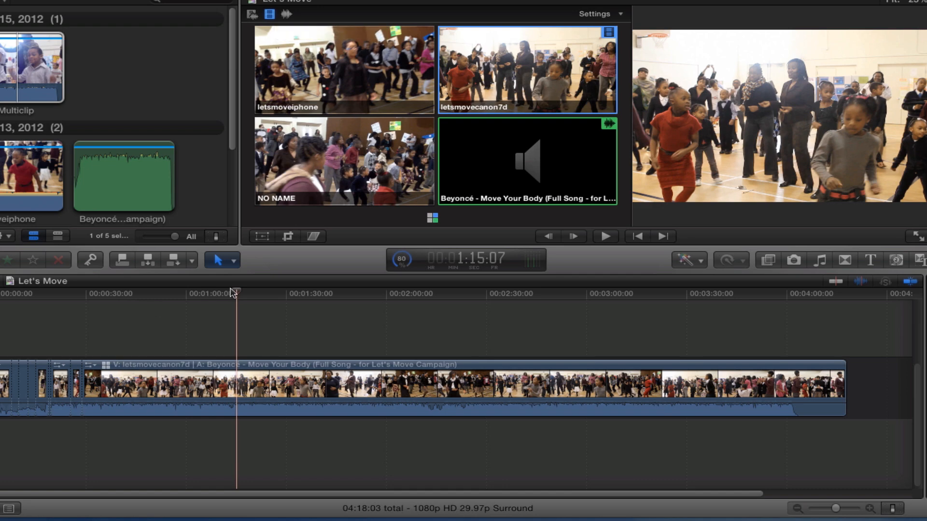
key("space")
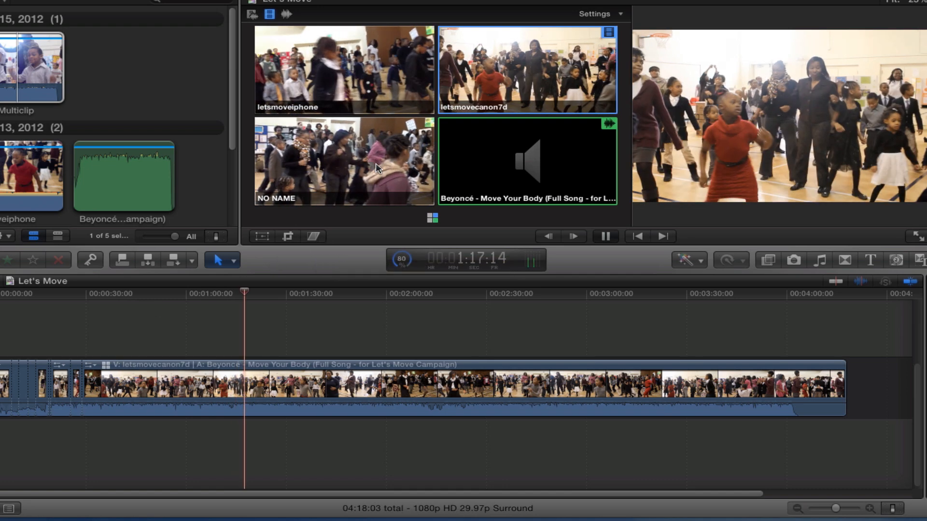
left_click(381, 166)
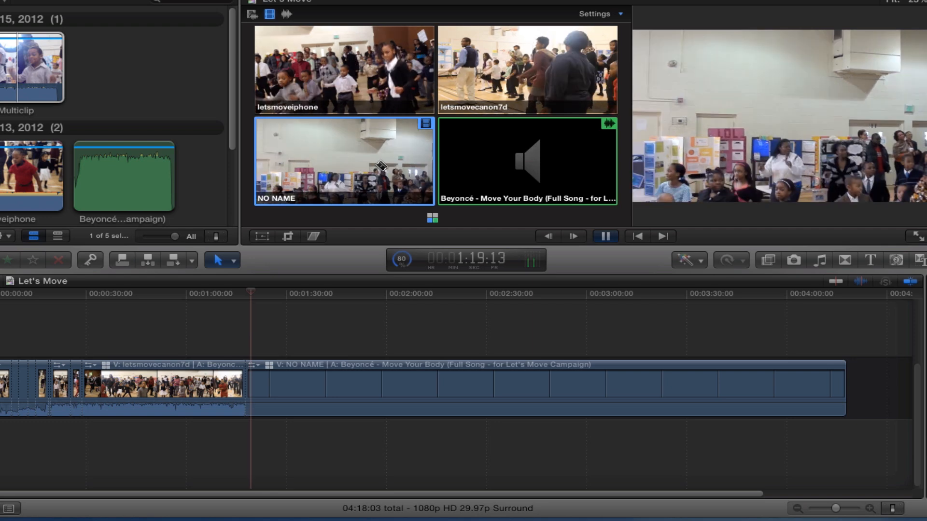
left_click(363, 50)
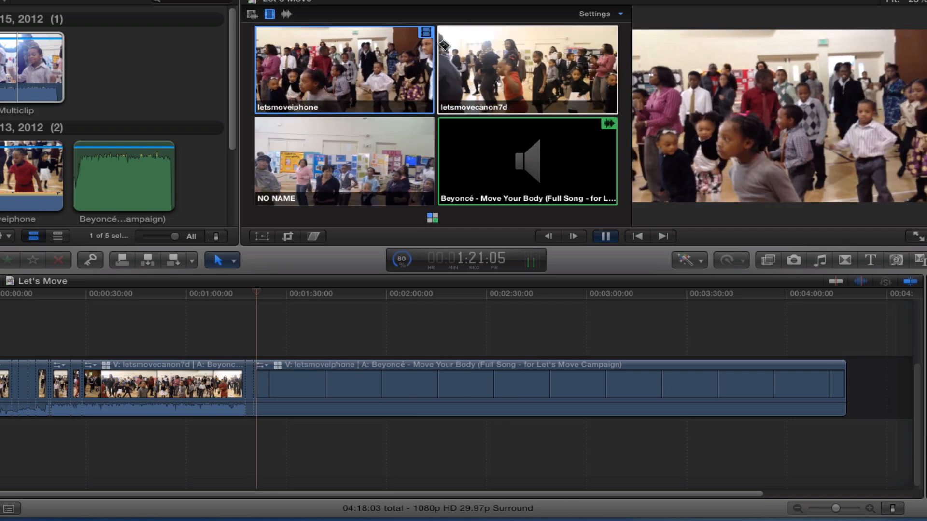
left_click(491, 66)
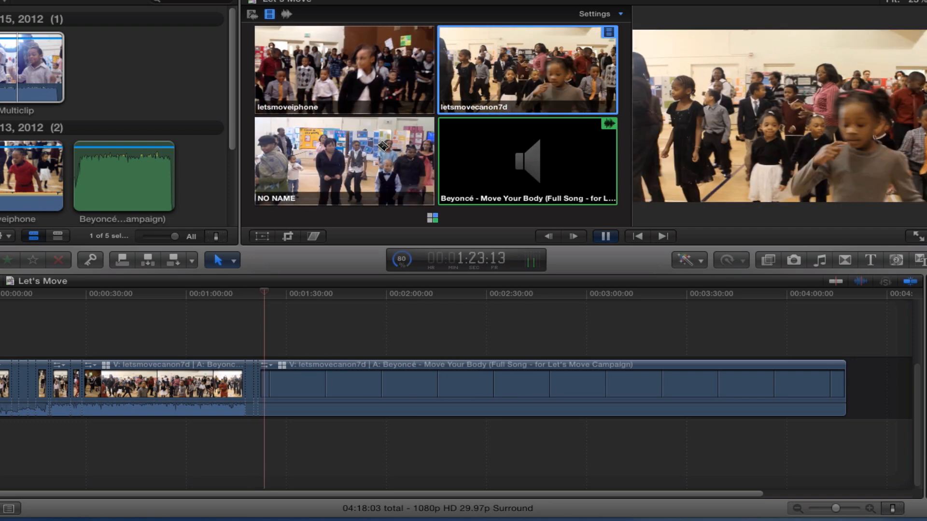
left_click(371, 155)
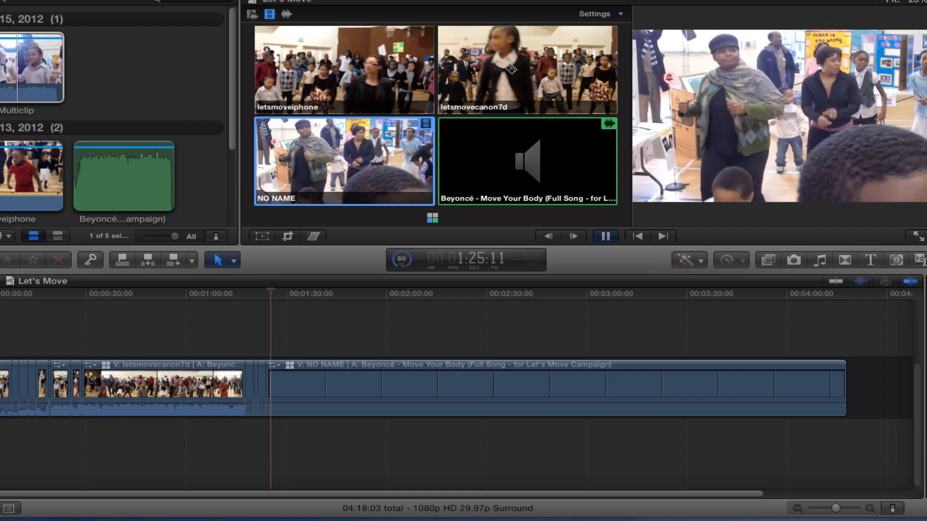
left_click(524, 59)
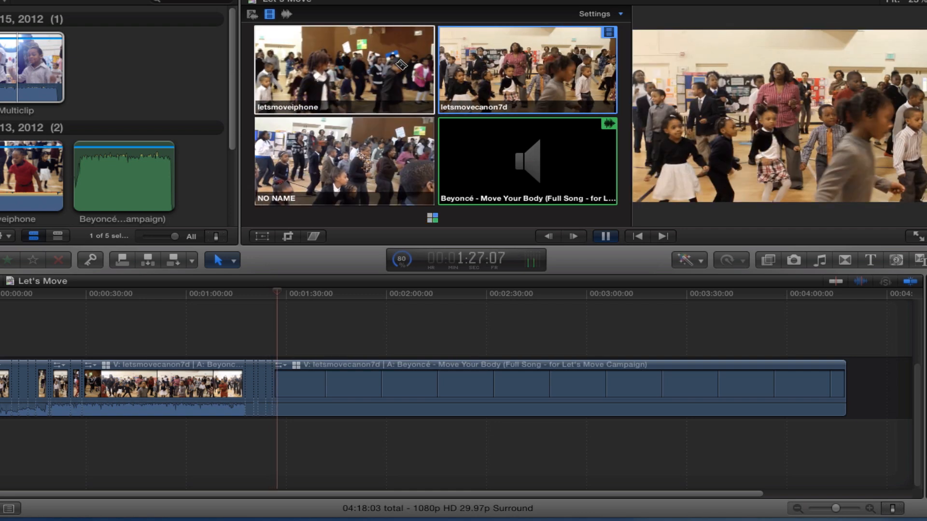
left_click(386, 60)
left_click(396, 148)
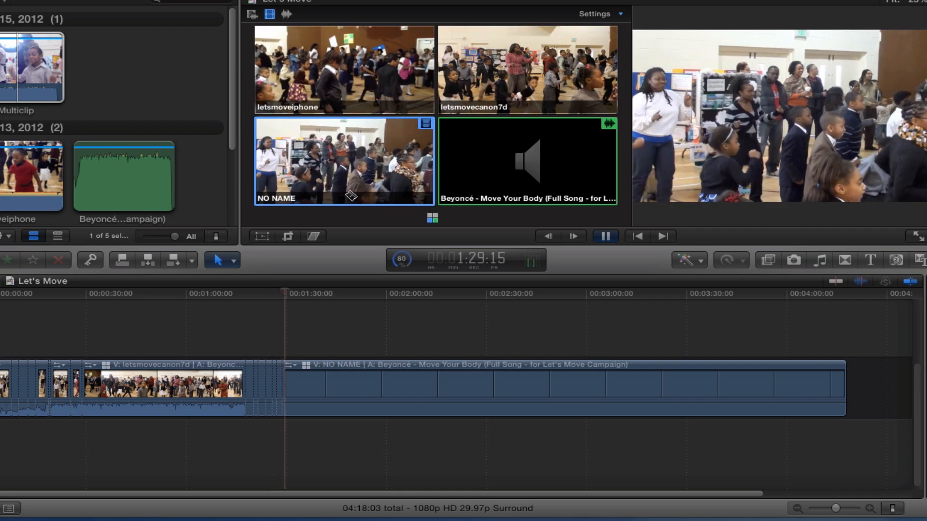
left_click(520, 58)
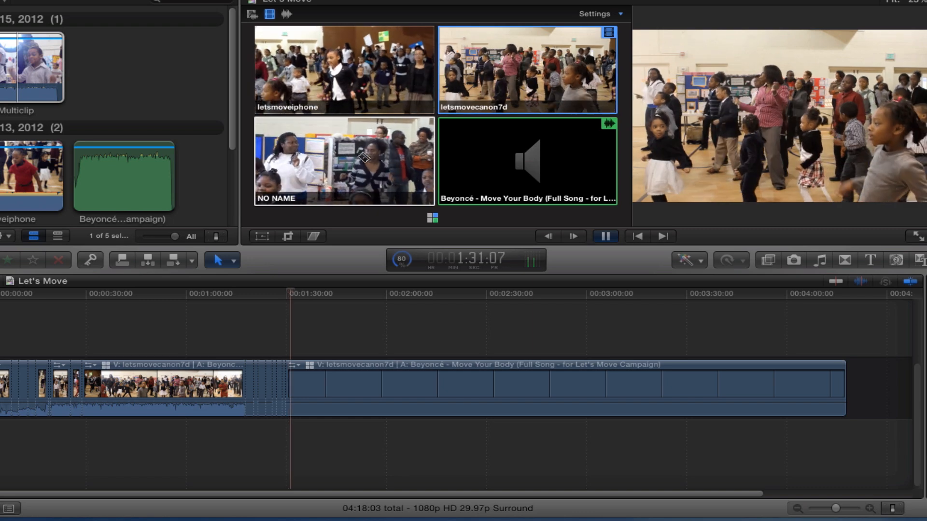
left_click(349, 143)
left_click(366, 57)
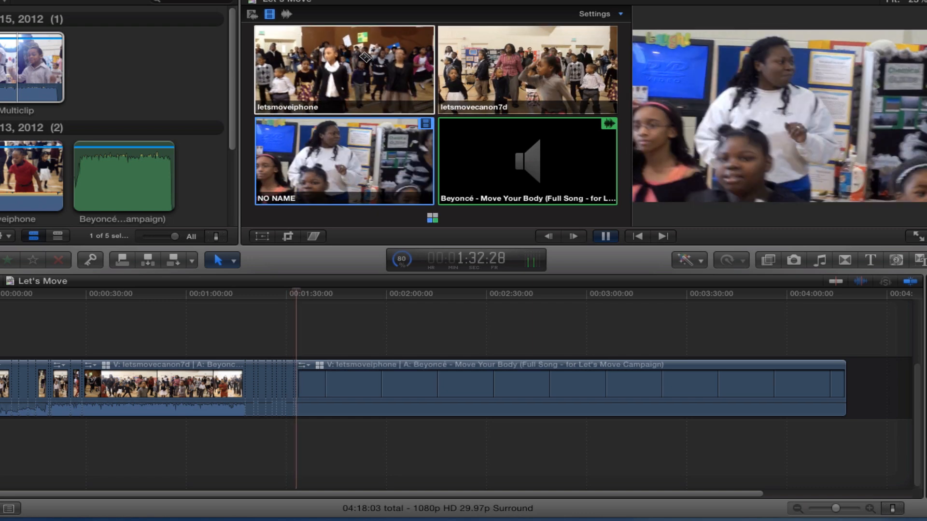
left_click(507, 63)
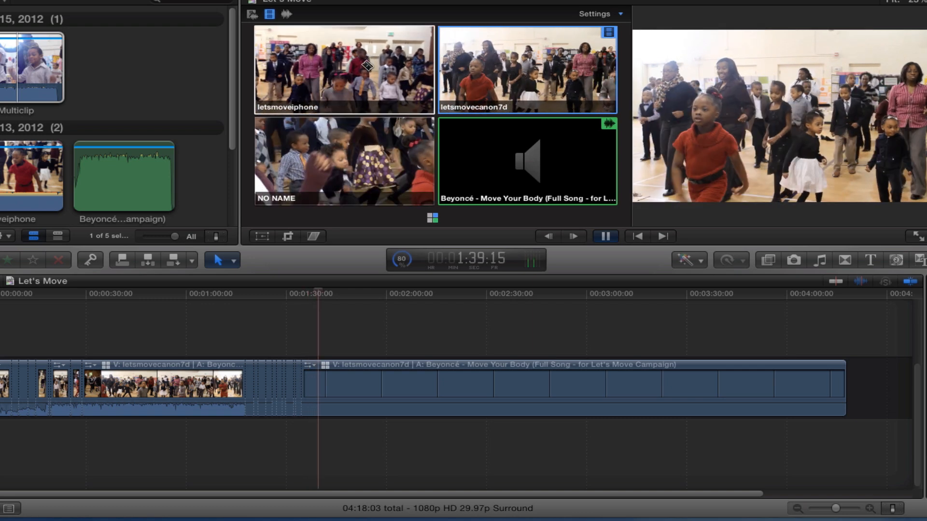
left_click(533, 48)
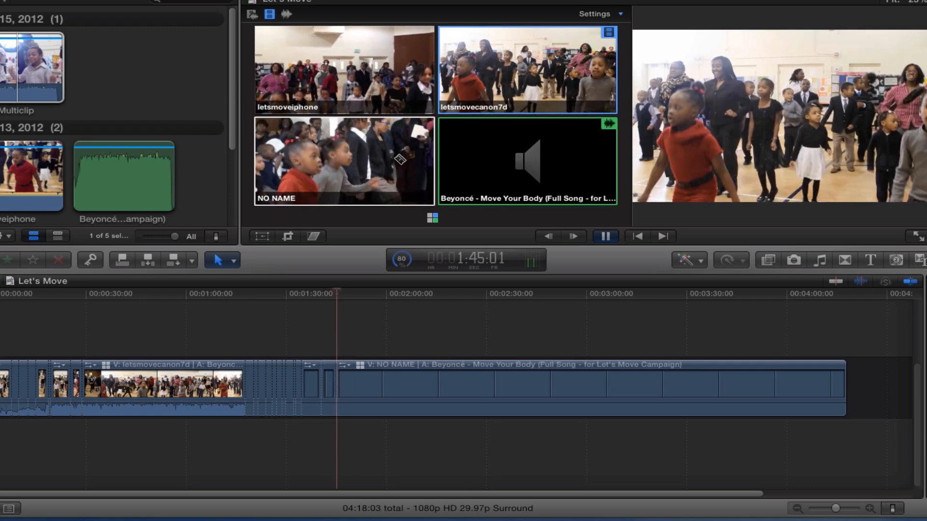
key("3")
key("space")
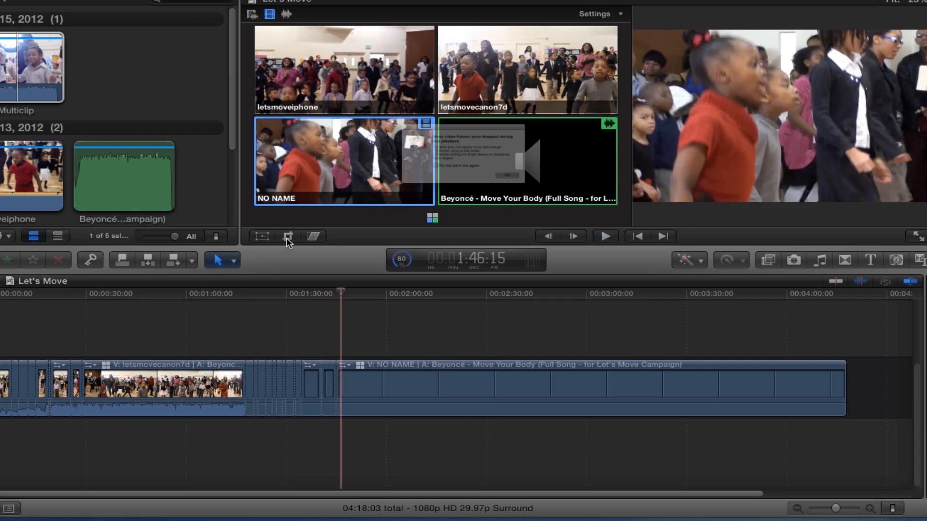
left_click(567, 206)
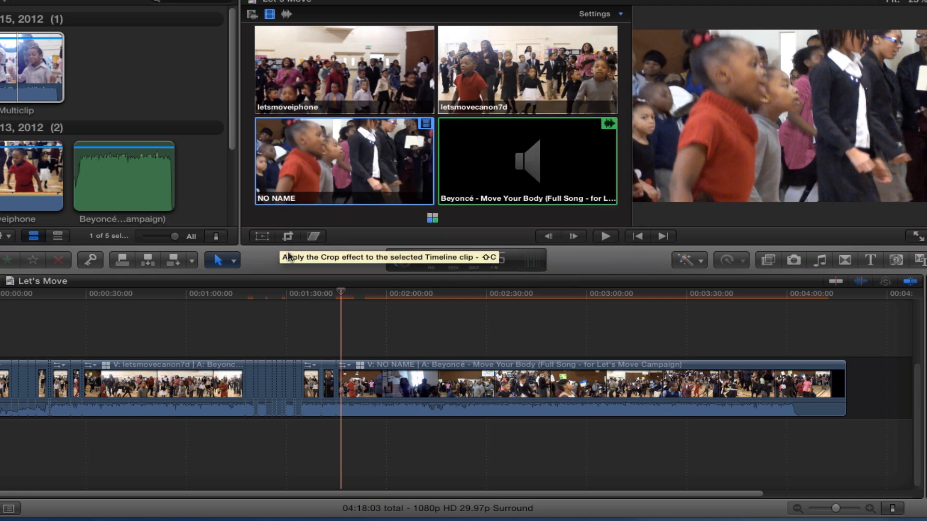
- Check the running background tasks, including the details of Transcoding and Analysis
left_click(401, 260)
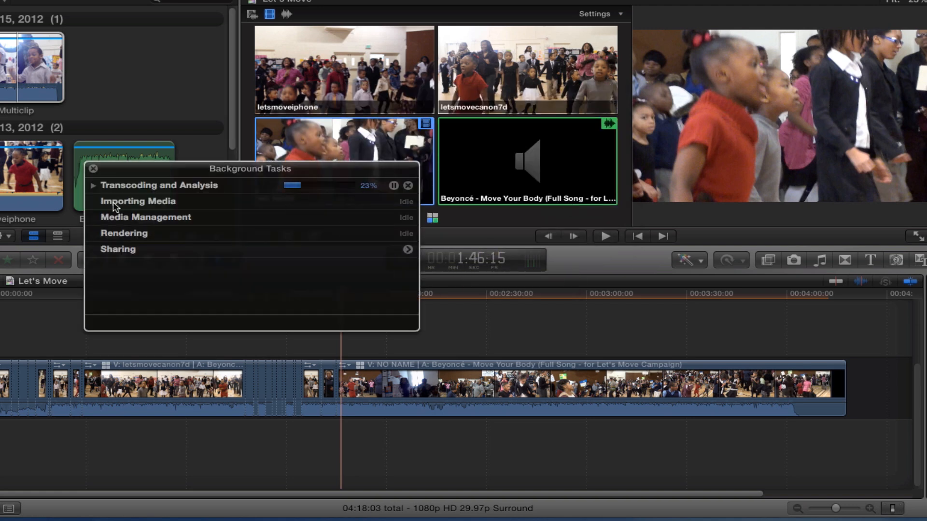
left_click(93, 186)
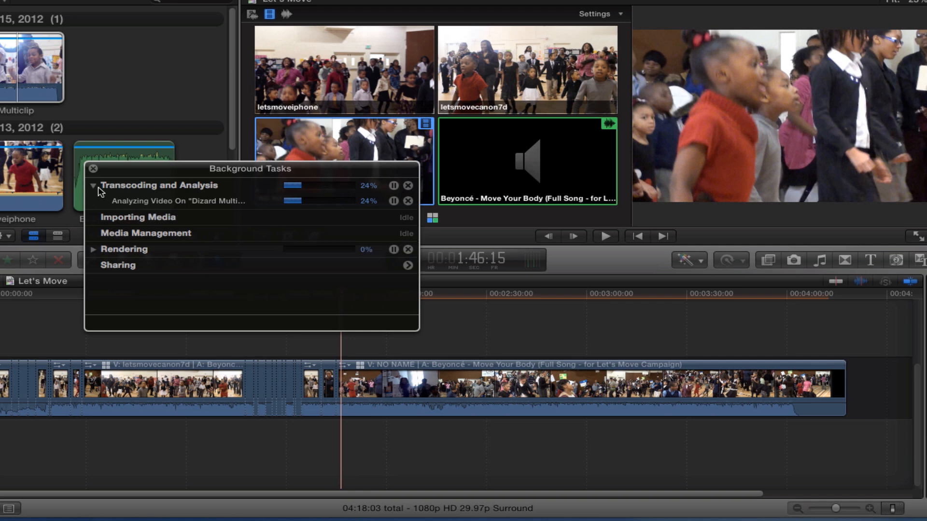
left_click(93, 170)
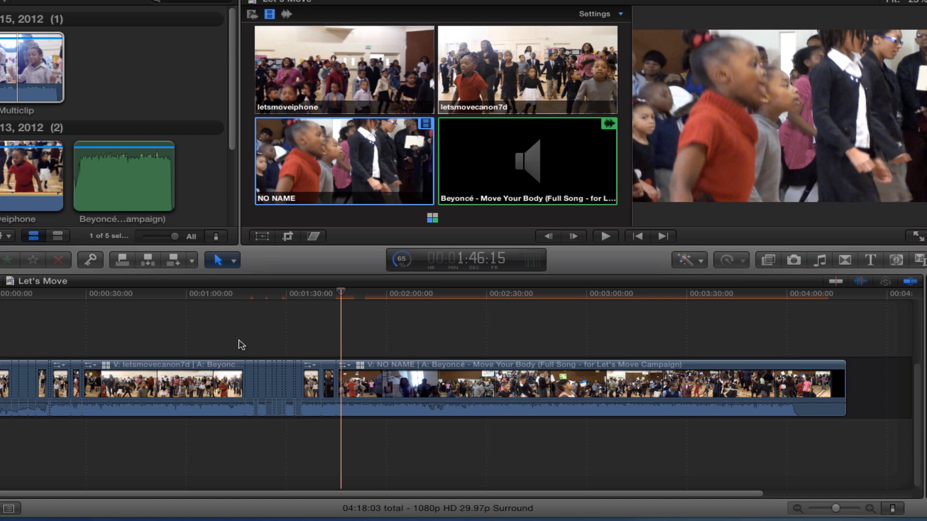
- Turn the short letsmovecanon7d clip at about 1:26 black and white by setting its global saturation to -100% in the Color Board
left_click(272, 300)
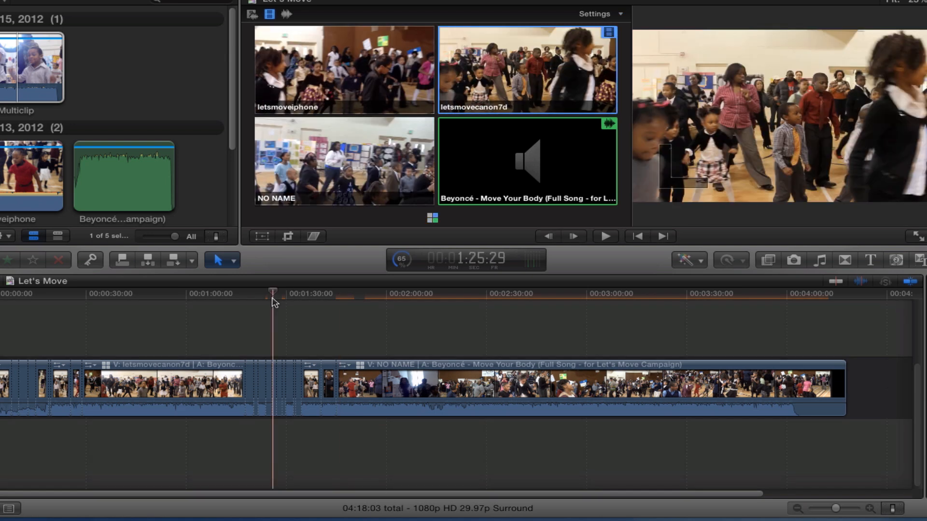
key("super+=")
key("super+=")
key("super+=")
key("super+=")
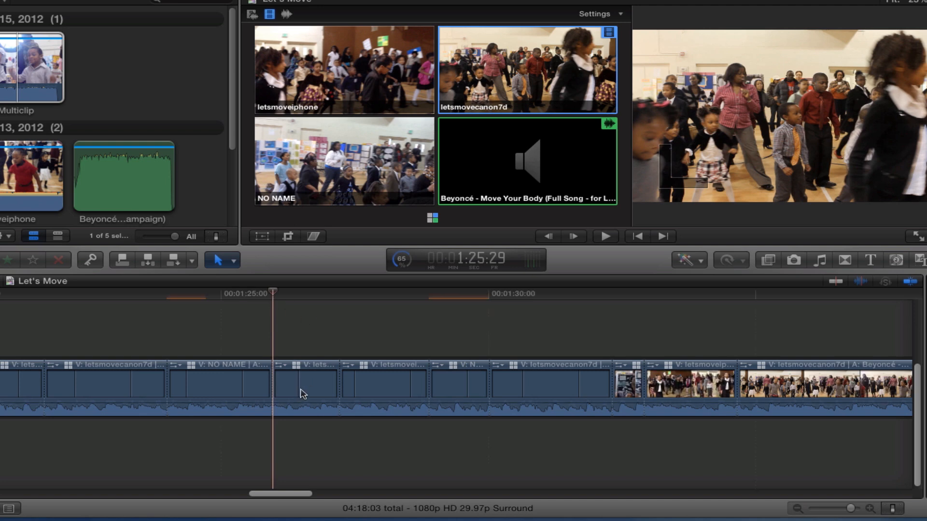
left_click(302, 394)
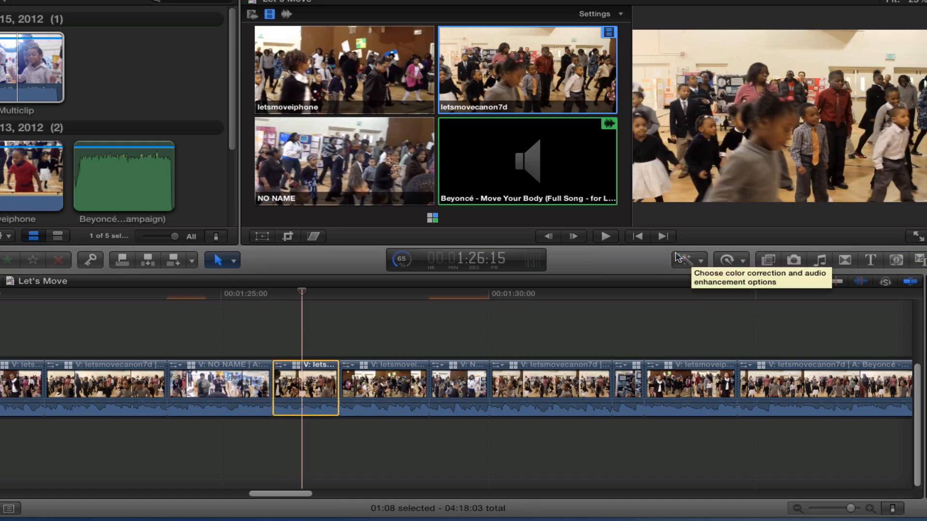
left_click(698, 263)
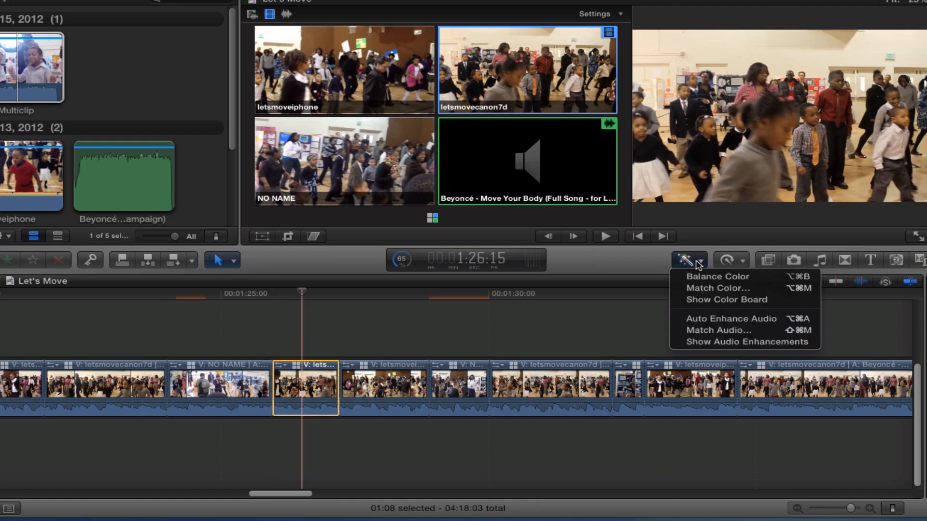
left_click(724, 299)
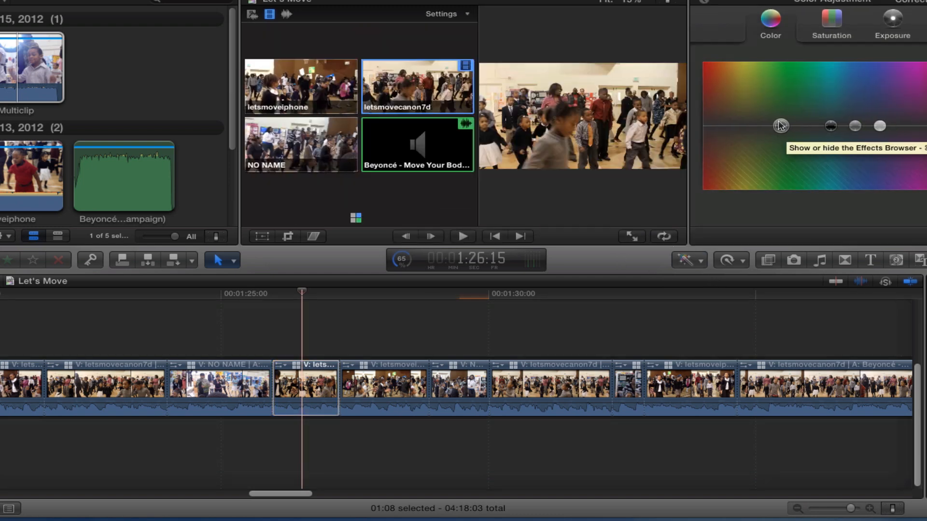
left_click(839, 28)
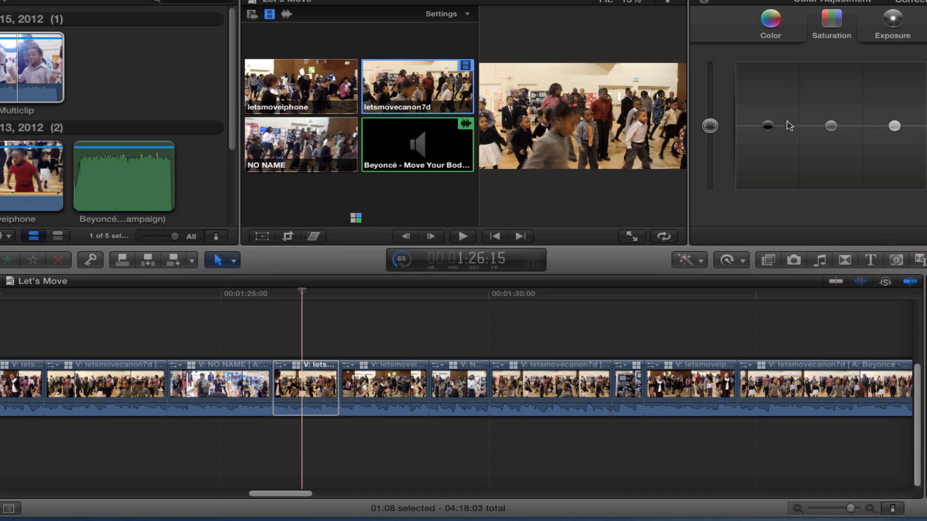
left_click(710, 127)
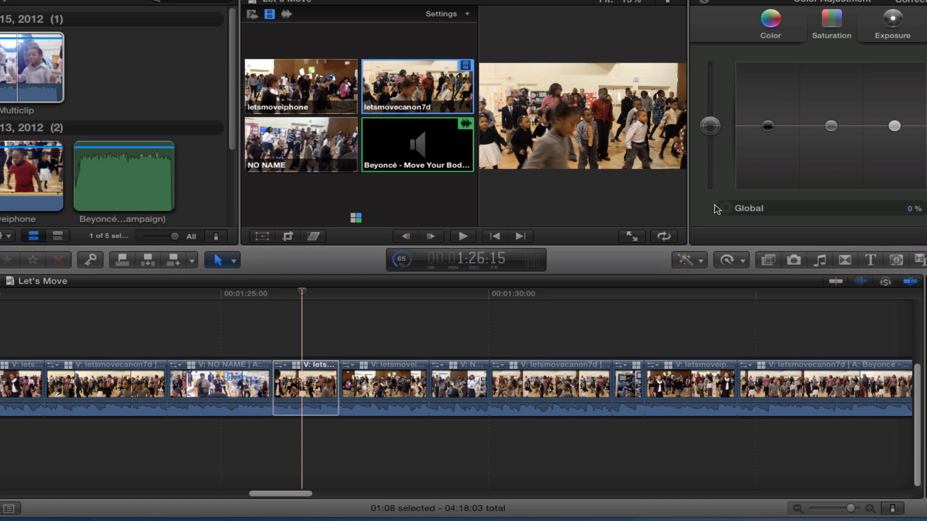
left_click_drag(723, 221, 710, 193)
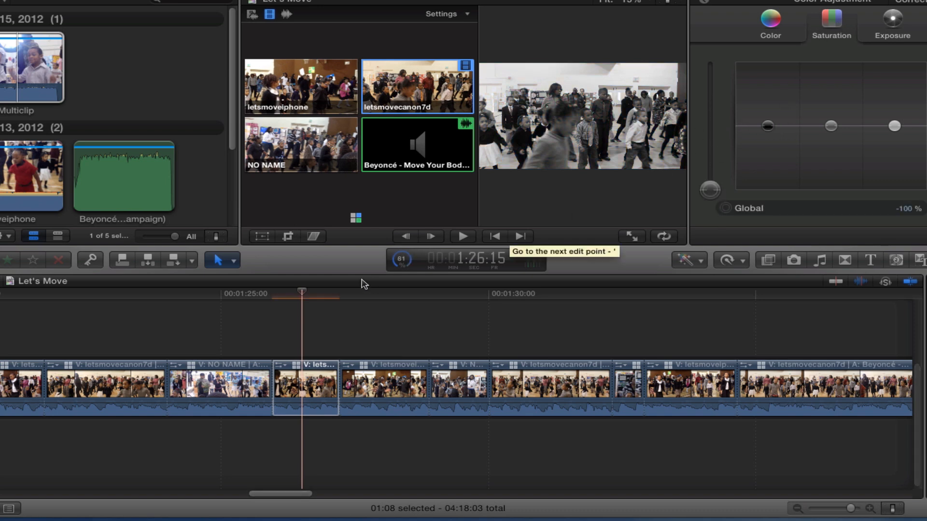
- Go to 1:24:00 in the timeline and look at the Angle Viewer's display and overlay options
left_click(182, 295)
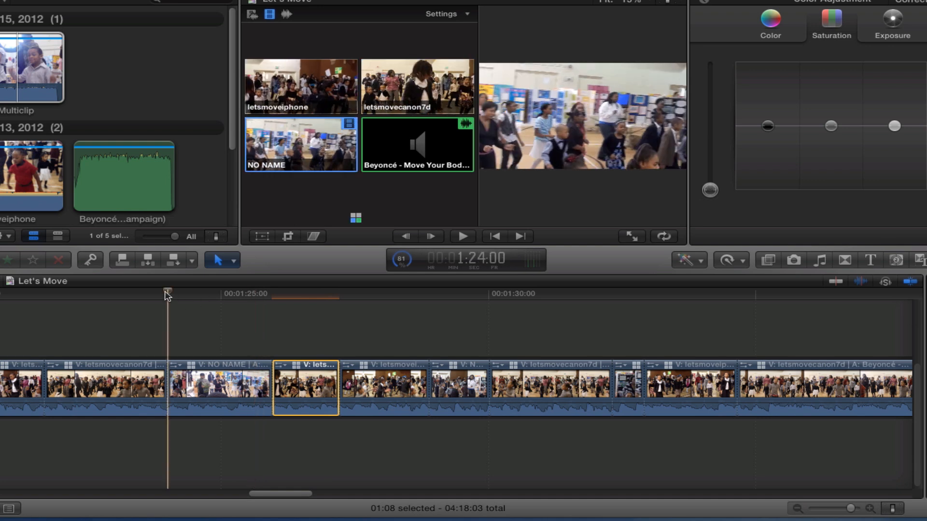
left_click(467, 14)
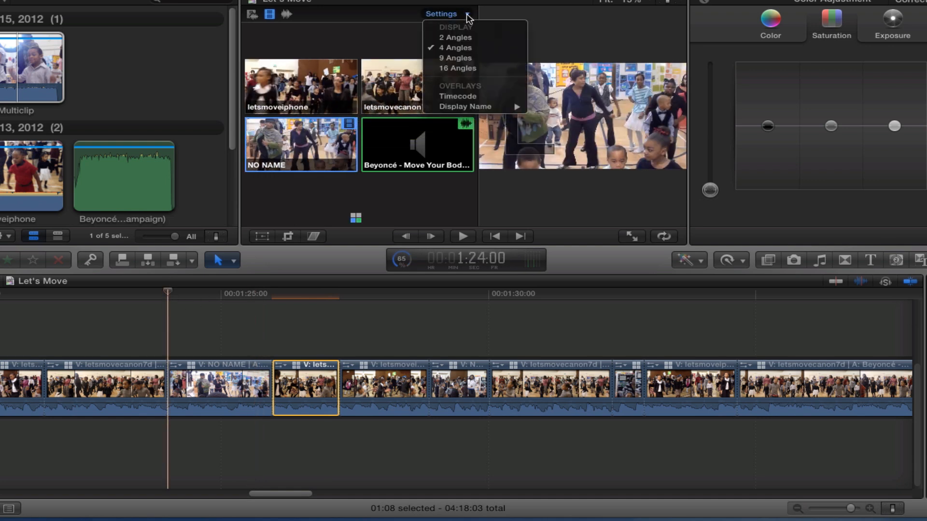
left_click(309, 41)
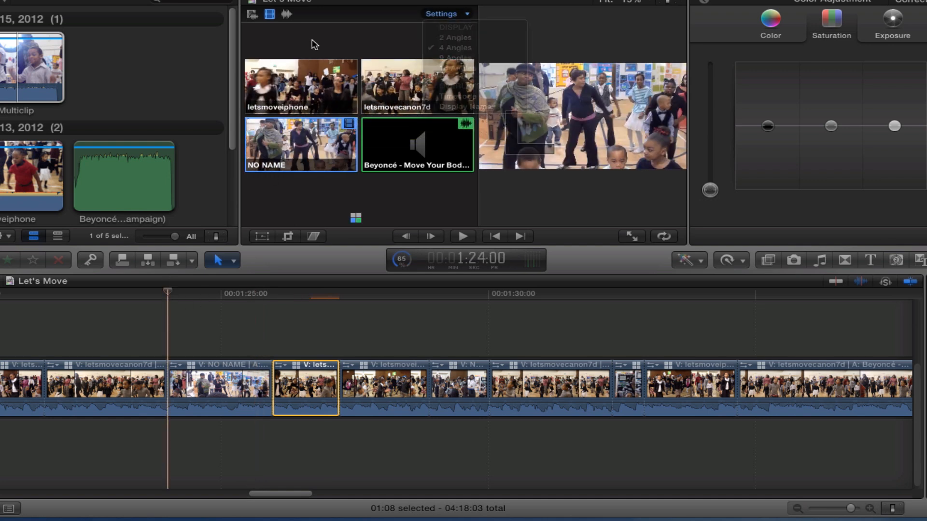